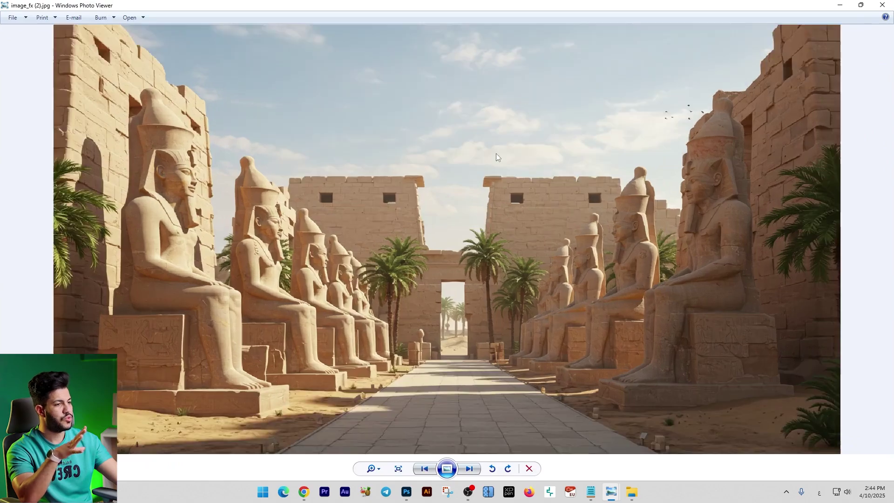
left_click_drag(217, 237, 261, 241)
scroll(536, 181, "down", 2)
scroll(531, 179, "down", 2)
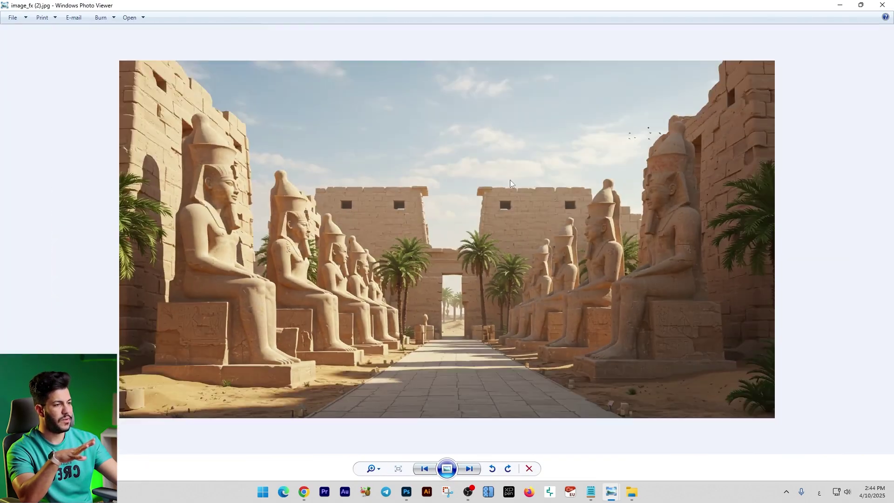
scroll(521, 178, "up", 3)
scroll(516, 169, "down", 3)
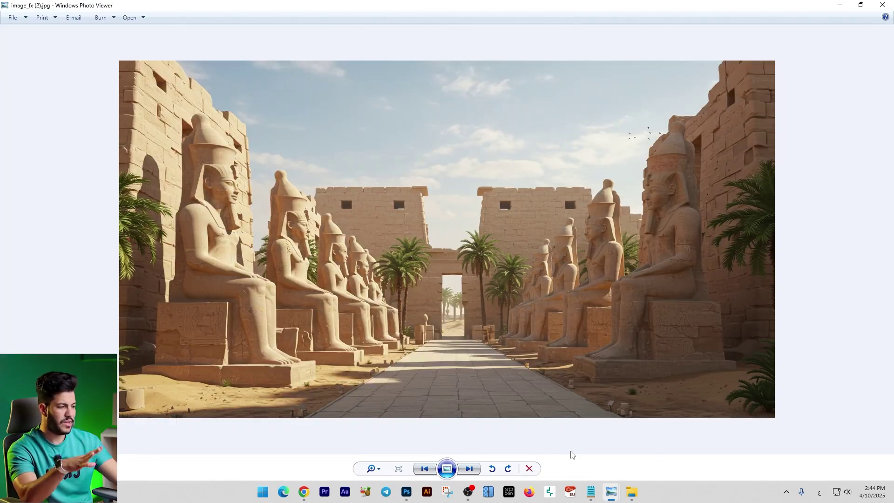
Switch to Upscayl, load the temple image and upscale it 3x with the Upscayl Standard model.
left_click(488, 492)
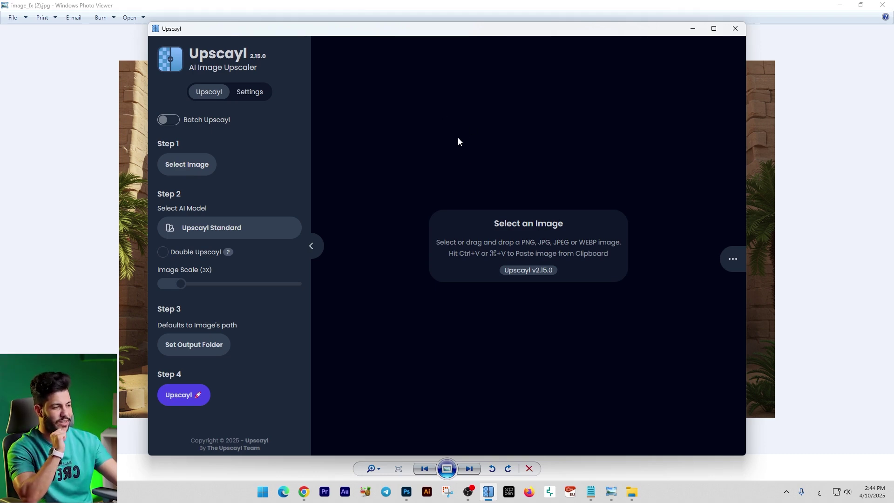
key("ctrl+v")
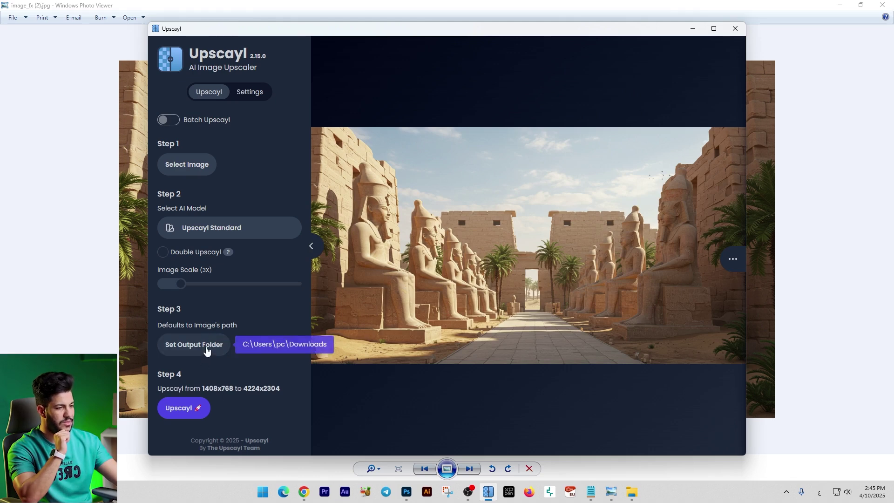
left_click(165, 413)
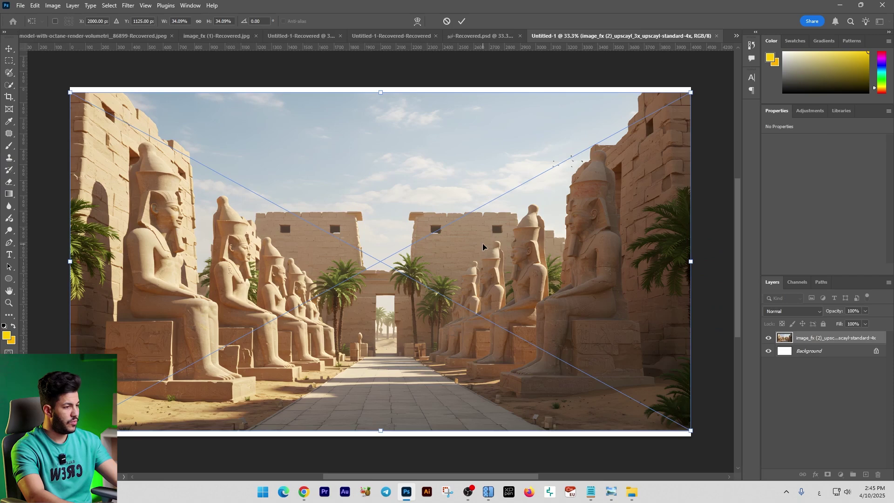
Place the upscaled temple image and crop the canvas to its 4000 × 2182 px area, removing the white strips.
key("Return")
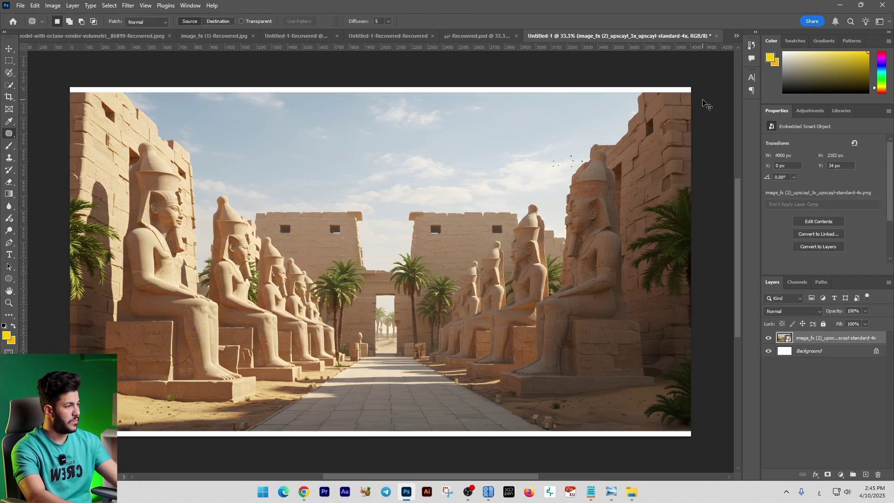
left_click(9, 96)
key("ctrl+plus")
key("ctrl+plus")
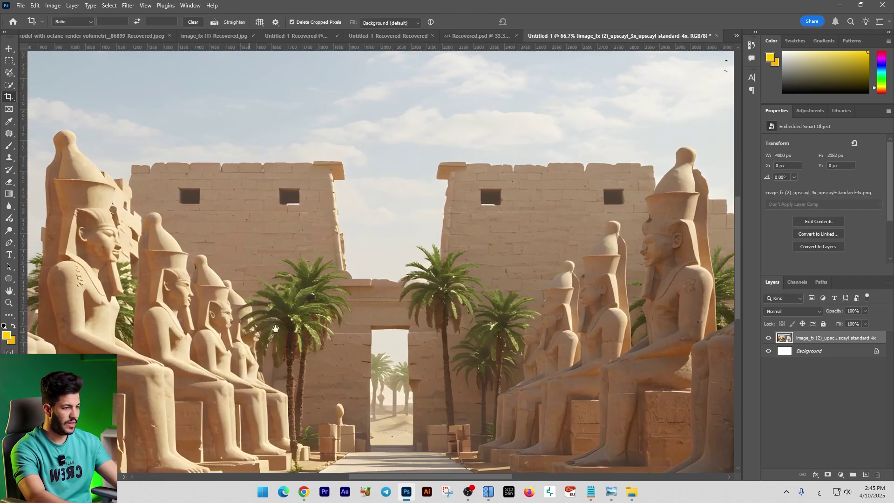
left_click_drag(250, 330, 512, 386)
scroll(512, 386, "down", 3)
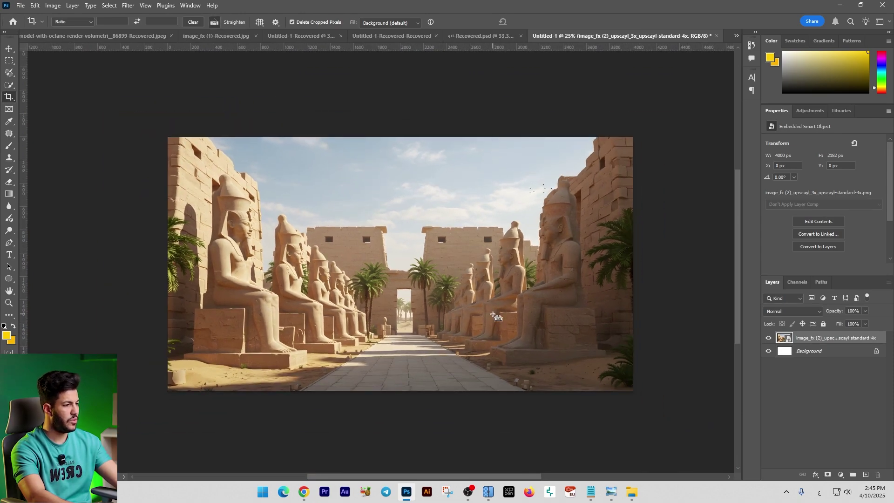
scroll(496, 316, "up", 1)
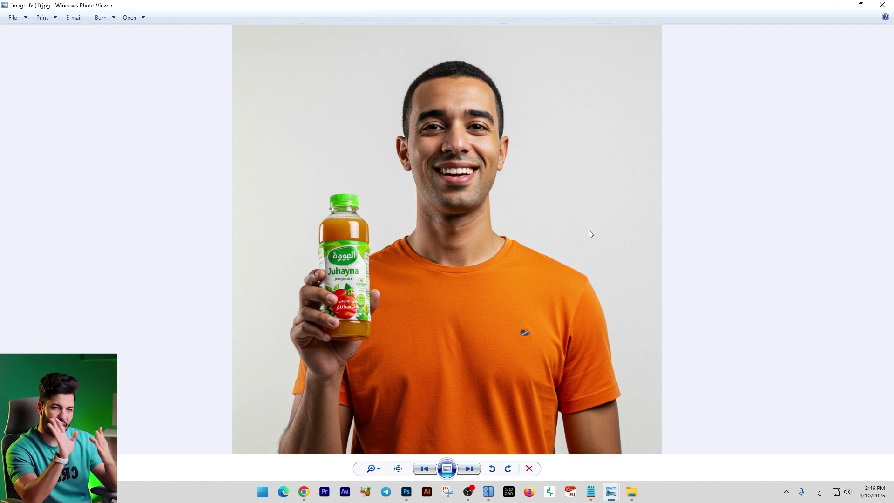
Switch to Photoshop and extend the image_fx (1).jpg canvas below the man to a height of about 1692 px.
left_click(406, 491)
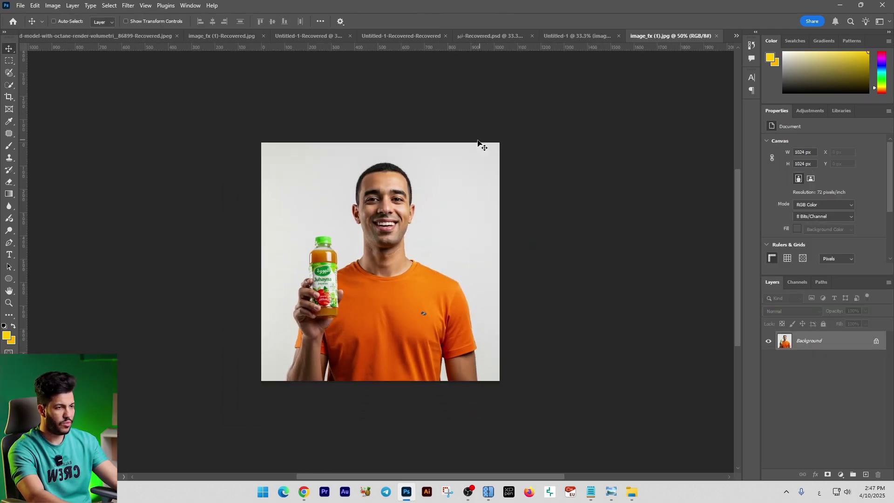
key("c")
left_click_drag(376, 385, 379, 457)
key("Return")
key("ctrl+minus")
Select the empty yellow area below the man and fill it using Generative Fill without a prompt.
key("m")
left_click_drag(487, 391, 250, 287)
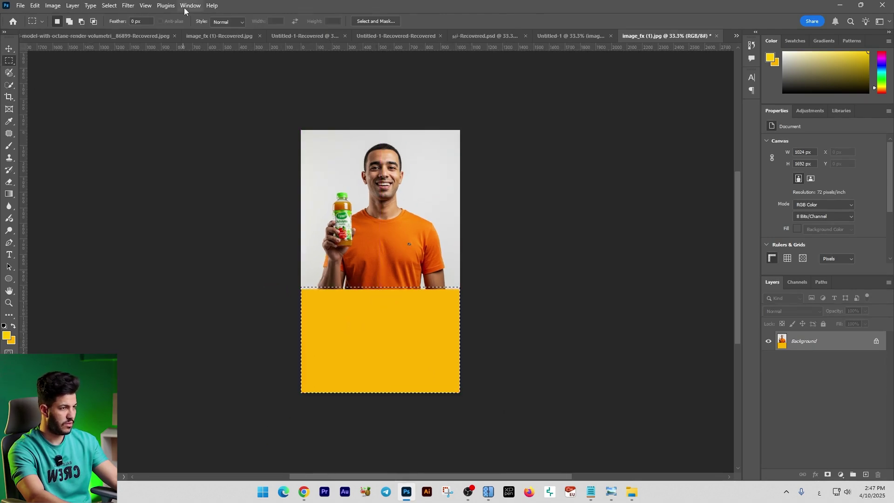
left_click(191, 5)
left_click(284, 377)
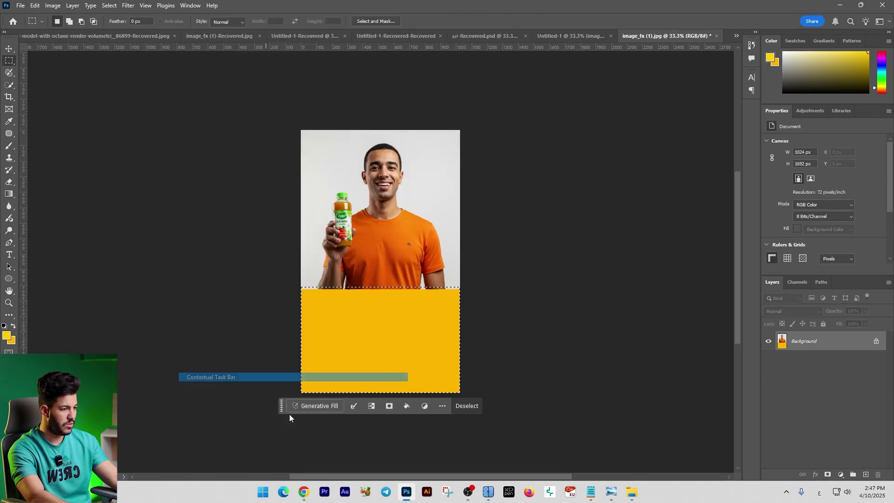
left_click(326, 407)
left_click(492, 399)
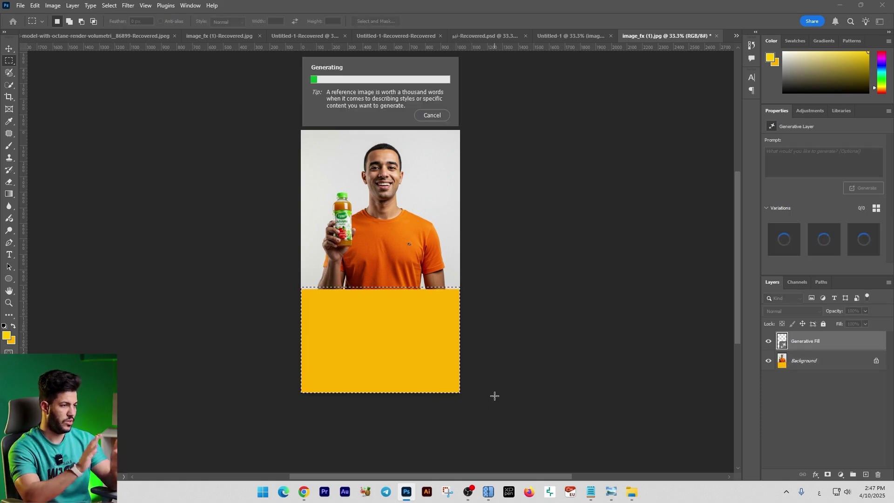
Compare the generated variations of the man's lower body and keep the second one.
left_click(824, 242)
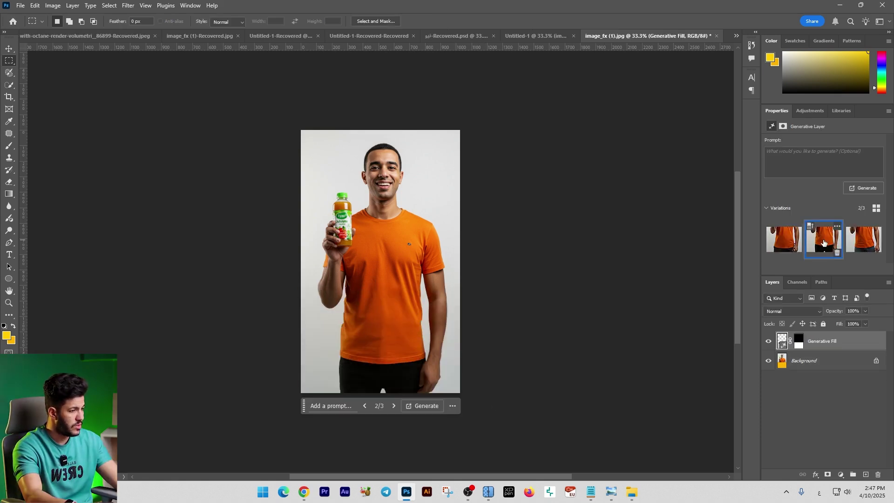
left_click(856, 246)
left_click(831, 249)
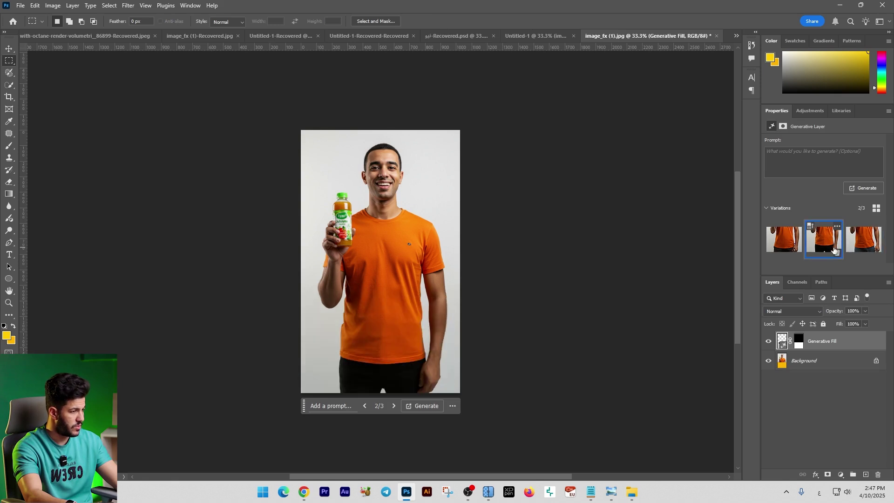
left_click(788, 249)
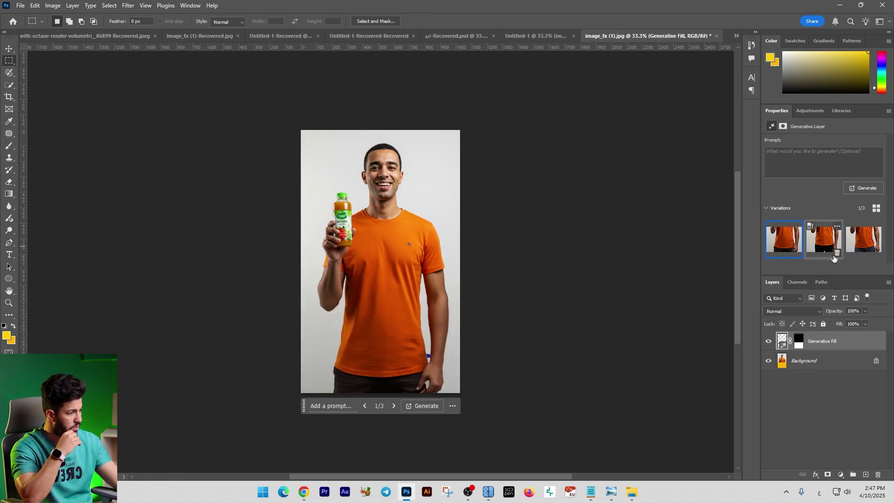
left_click(823, 247)
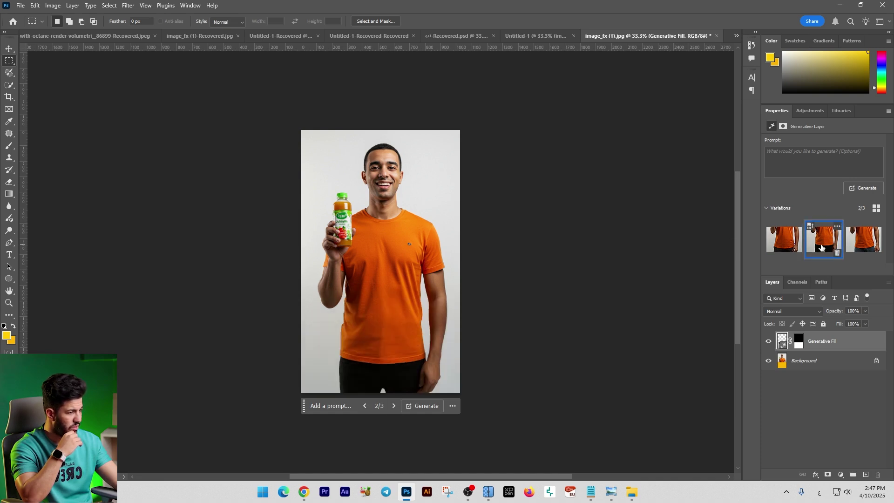
left_click(786, 246)
left_click(823, 242)
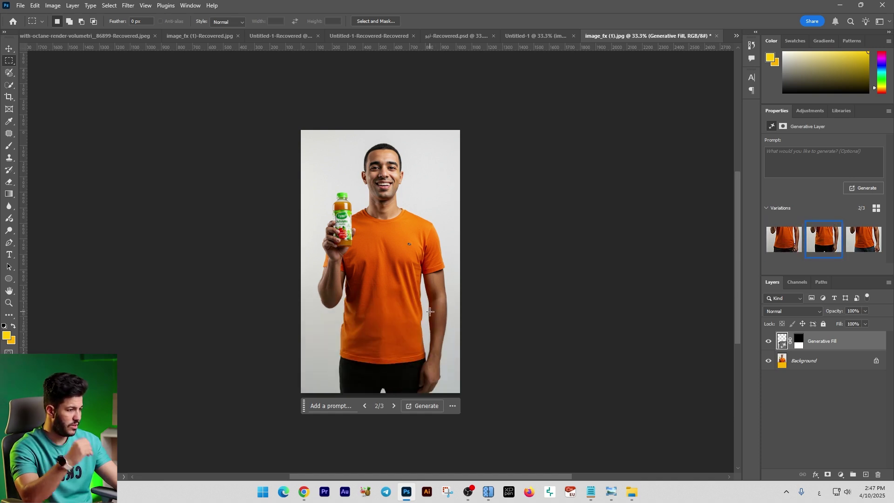
Merge the Generative Fill layer with the Background layer.
left_click(775, 378)
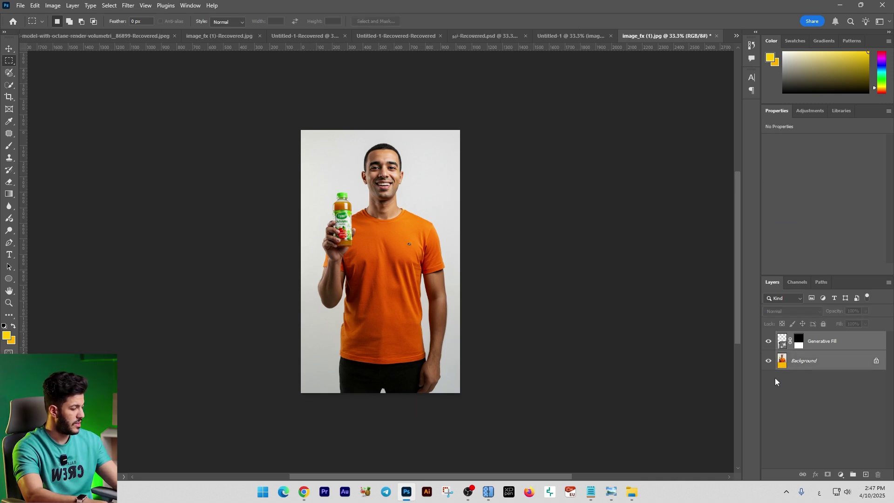
key("ctrl+e")
key("ctrl+plus")
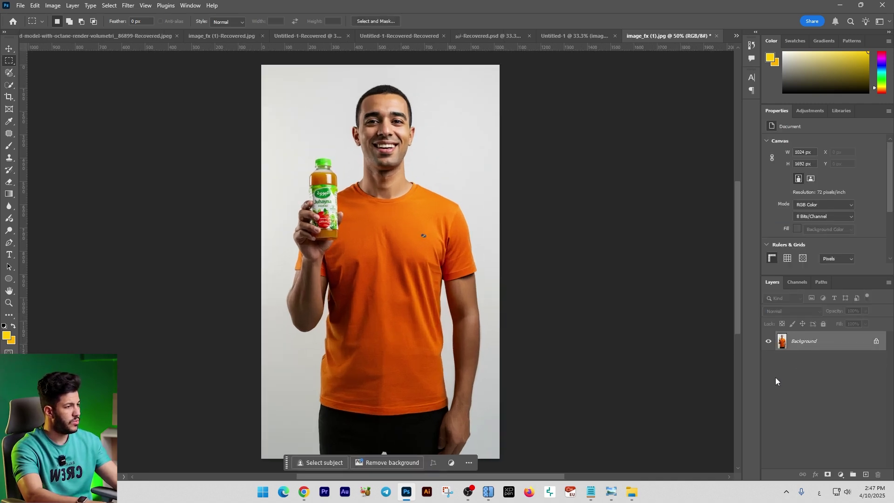
Select the man as the subject and mask out the background around him.
left_click(113, 6)
left_click(116, 117)
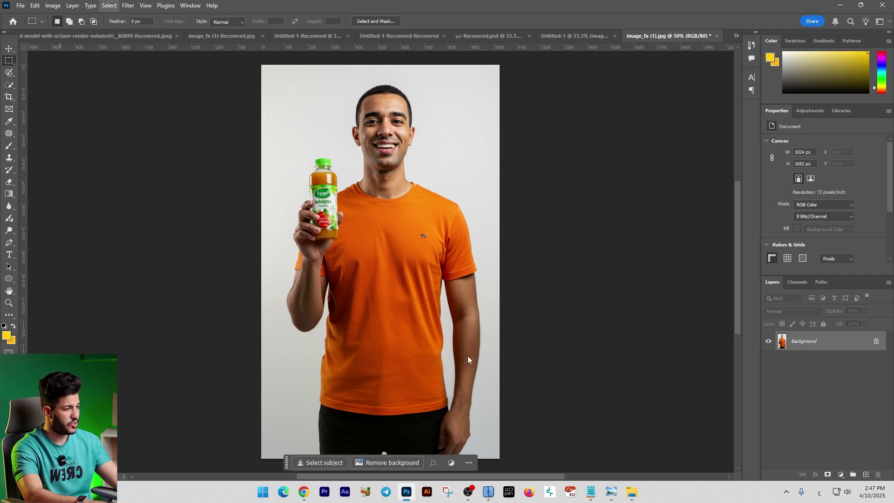
left_click(827, 474)
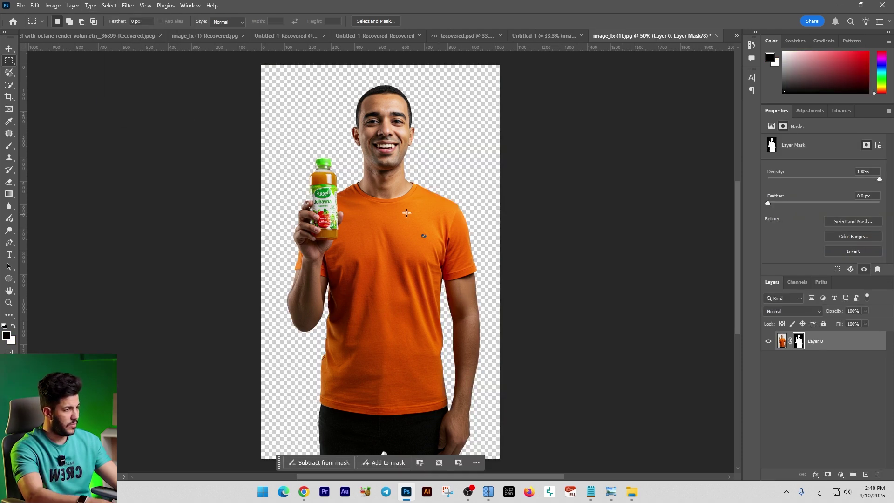
Flip the masked man horizontally.
left_click(8, 48)
key("ctrl+t")
right_click(358, 198)
left_click(408, 381)
key("Return")
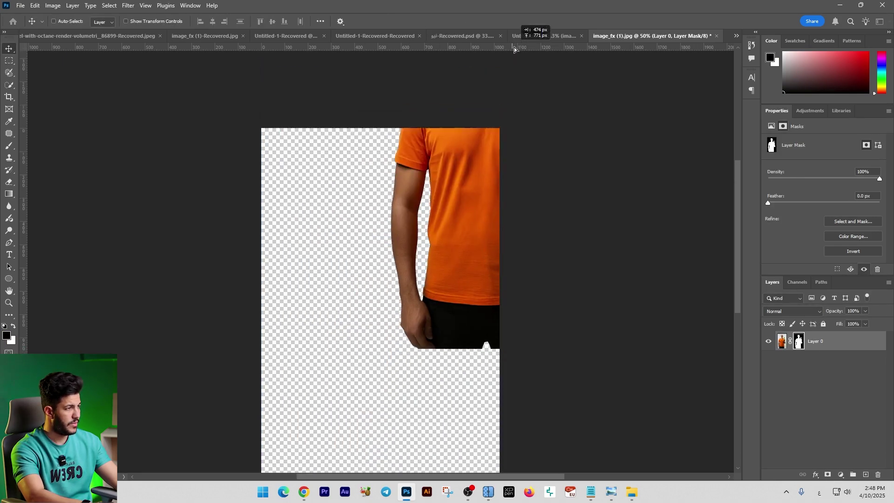
Move the masked man into the centre of the temple composition in Untitled-1 and apply his layer mask.
left_click_drag(523, 41, 396, 317)
right_click(806, 338)
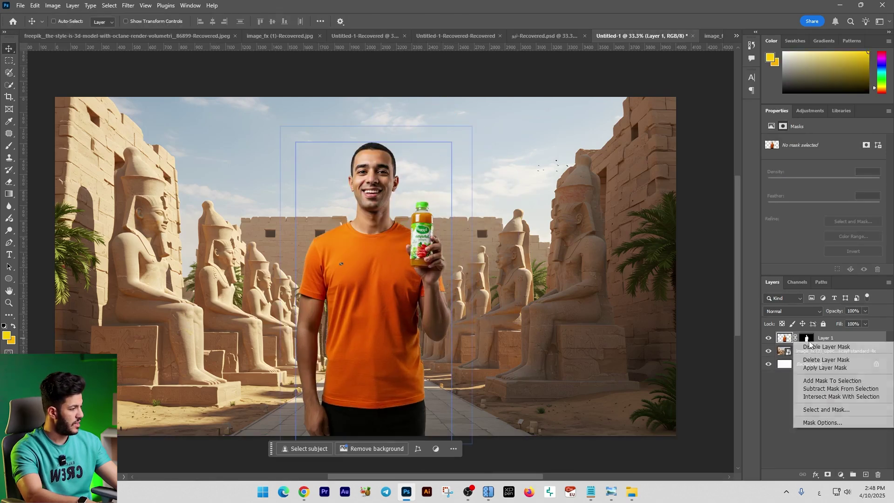
left_click(823, 368)
Remove the small logo from the orange T-shirt with the Spot Healing Brush.
left_click(8, 134)
left_click(60, 133)
left_click(341, 264)
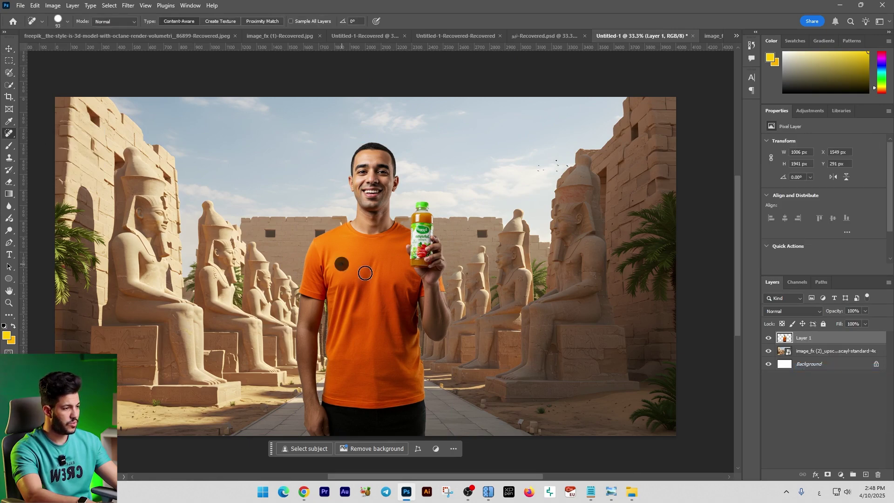
left_click(9, 49)
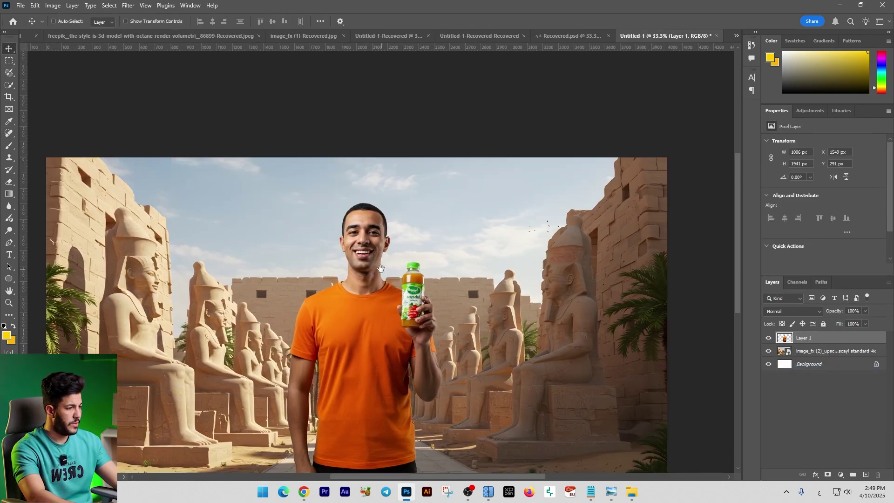
Paint over the mirrored Juhayna lettering on the bottle label, matching the label's green oval and white background.
key("ctrl+plus")
key("ctrl+plus")
key("ctrl+plus")
key("ctrl+plus")
key("ctrl+plus")
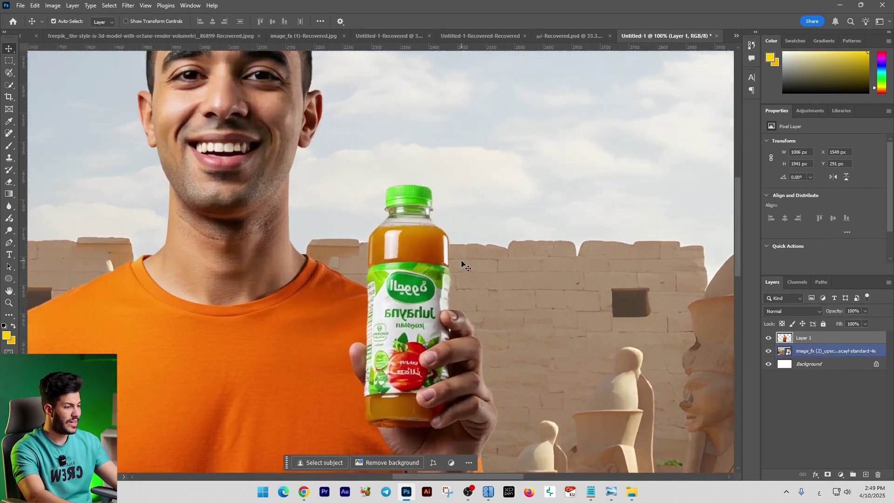
key("ctrl+minus")
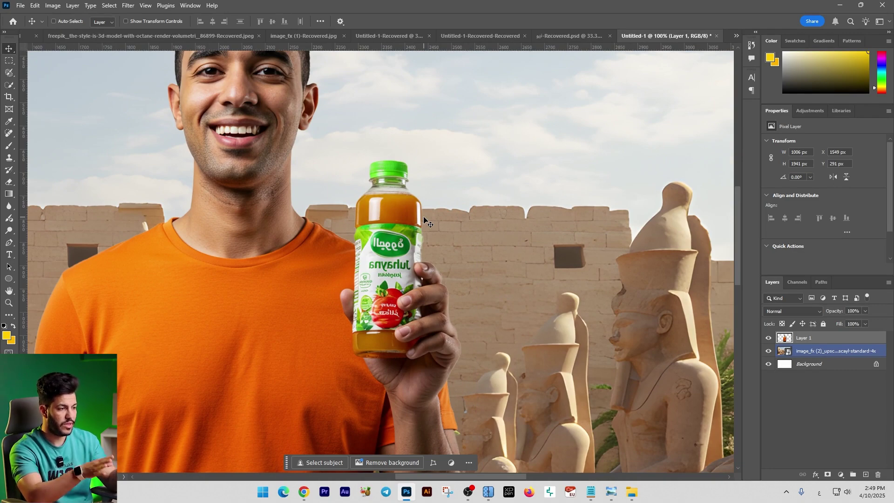
key("ctrl+plus")
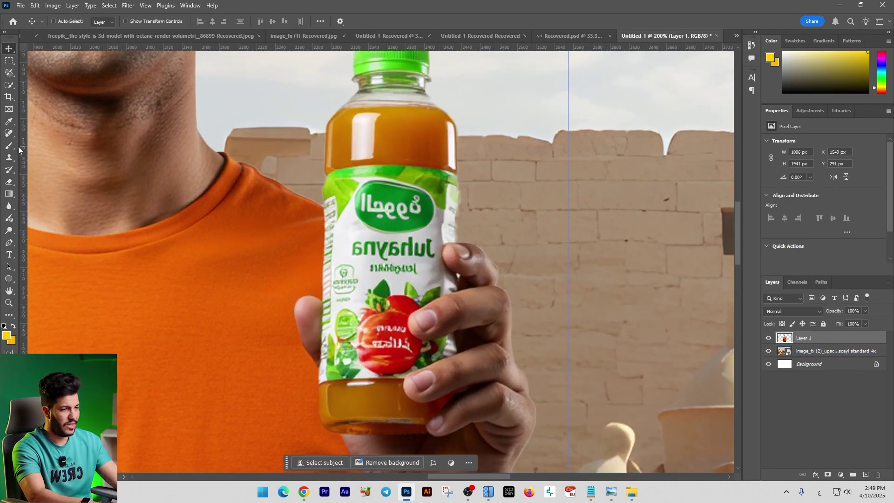
left_click(9, 145)
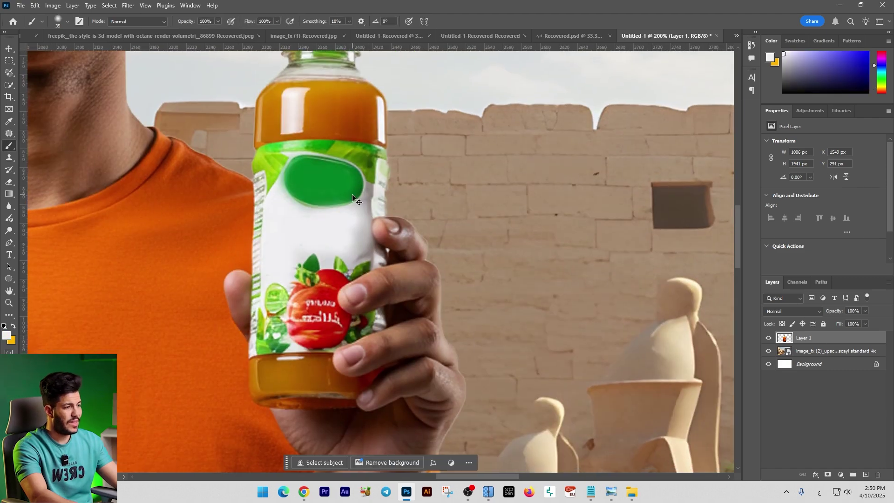
scroll(127, 259, "up", 2)
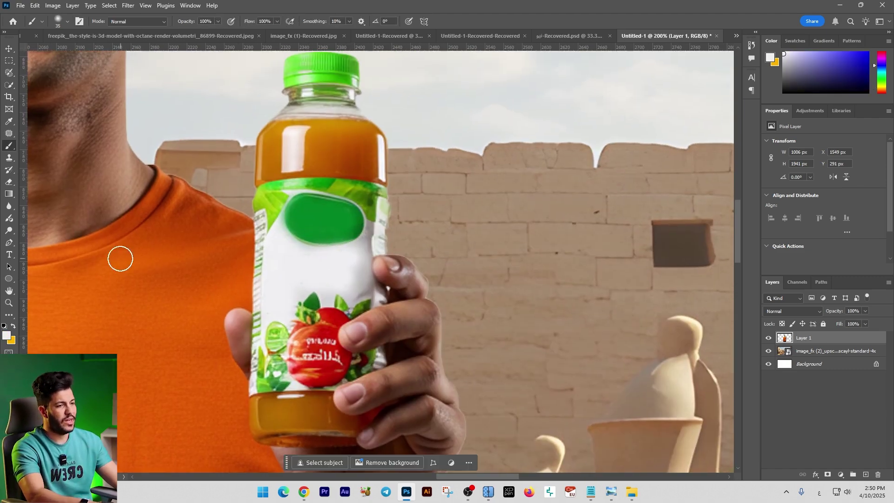
Add the texts "Cappy" in white on the green oval and "طبيعي" and "100%" in dark green below it.
left_click(9, 255)
left_click(312, 261)
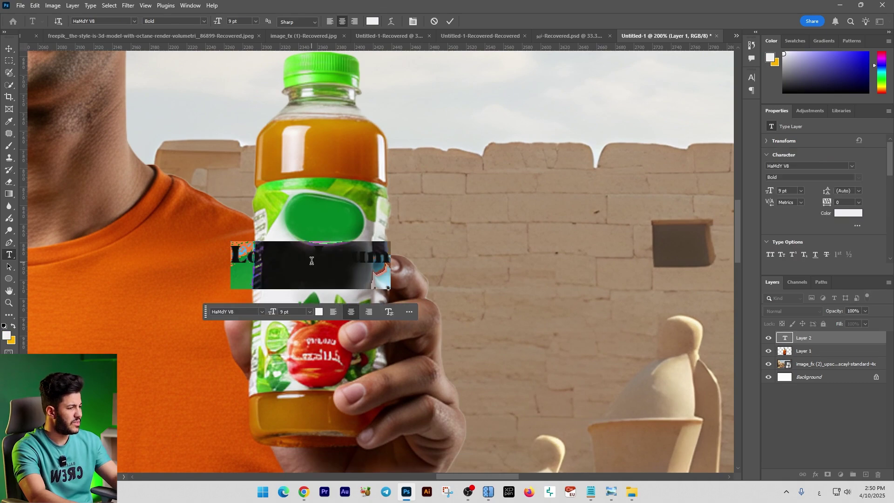
key("alt+shift")
key("BackSpace")
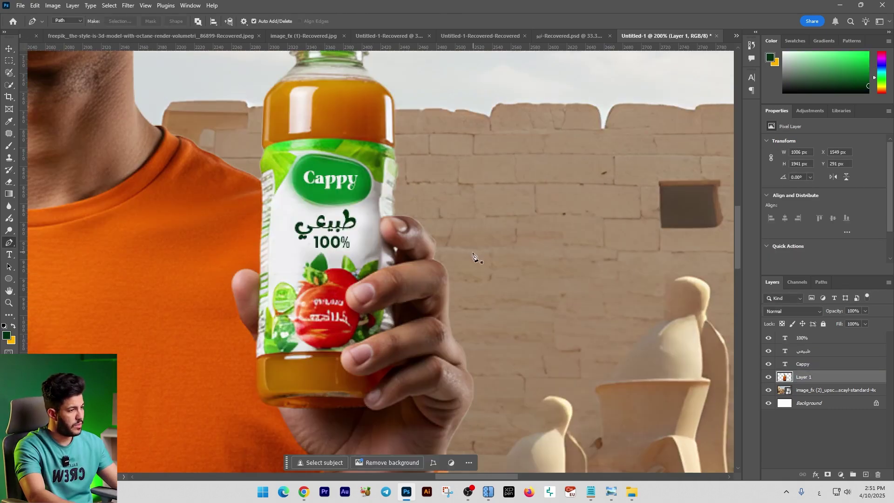
Place the orange image, scale it down to about 143 × 123 px and position it over the bottle label's tomato.
key("ctrl+Return")
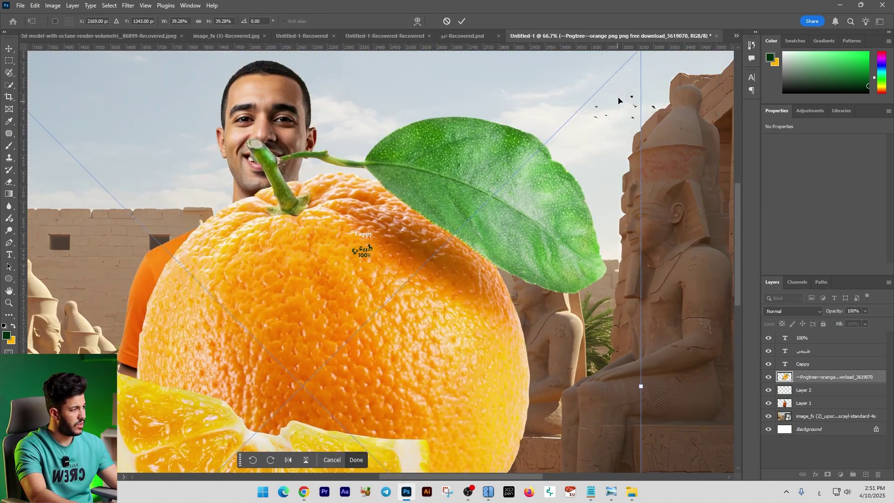
left_click_drag(616, 105, 578, 182)
key("ctrl+t")
left_click_drag(633, 92, 348, 374)
left_click_drag(321, 384, 394, 222)
key("ctrl+plus")
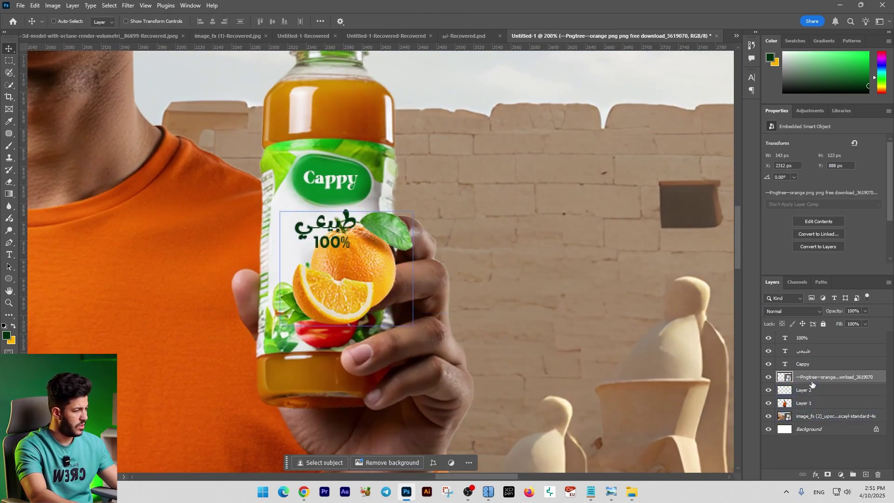
Move the orange image beneath Layer 2, scale it to about 120 × 102 px and fit it onto the lower part of the bottle label.
left_click_drag(812, 382, 808, 396)
left_click_drag(367, 246, 353, 270)
key("ctrl+t")
left_click_drag(405, 221, 379, 247)
key("Return")
left_click_drag(372, 270, 388, 244)
key("ctrl+t")
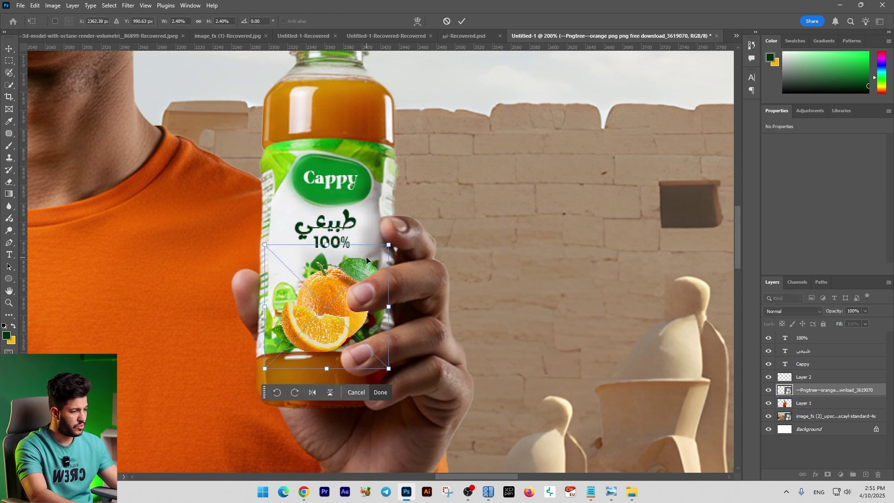
key("Return")
key("ctrl+minus")
key("ctrl+minus")
key("ctrl+minus")
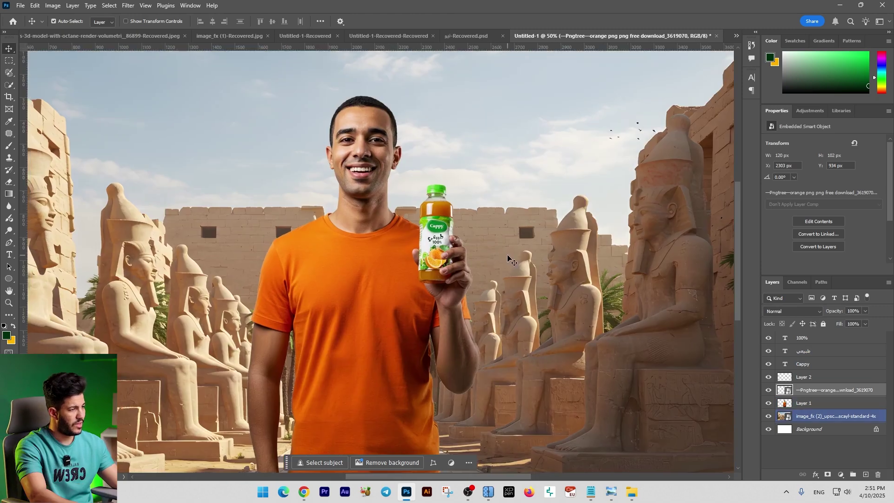
key("ctrl+minus")
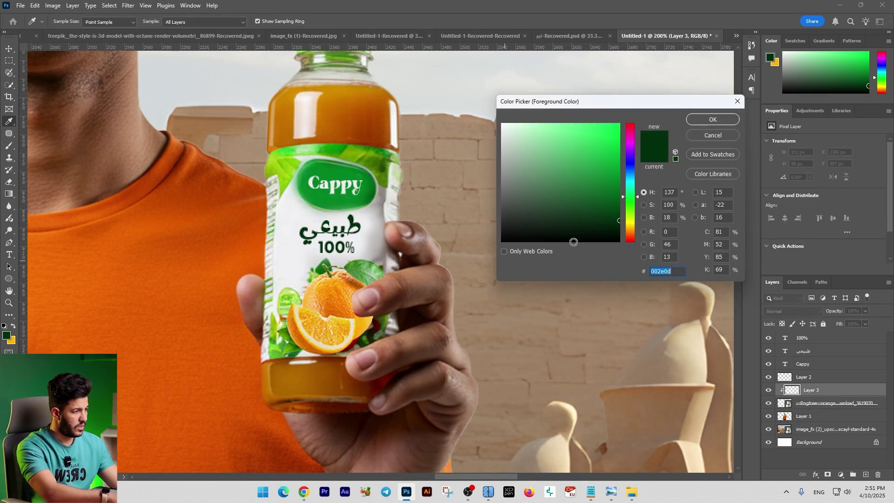
Shade the orange beside the fingers with a black brush on a new layer clipped to the orange image.
left_click(574, 242)
key("Return")
key("b")
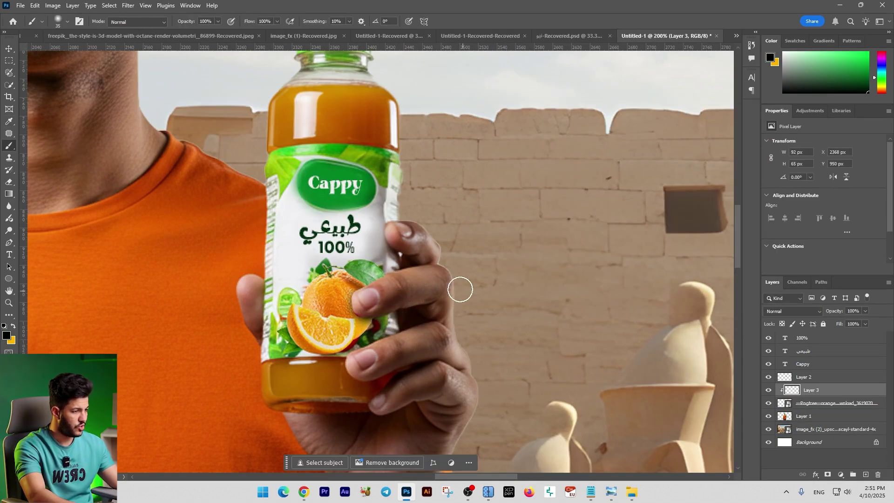
Combine the man, the orange image, the label paint and the label texts into a single smart object.
key("ctrl+minus")
key("ctrl+minus")
key("ctrl+minus")
key("ctrl+minus")
key("ctrl+minus")
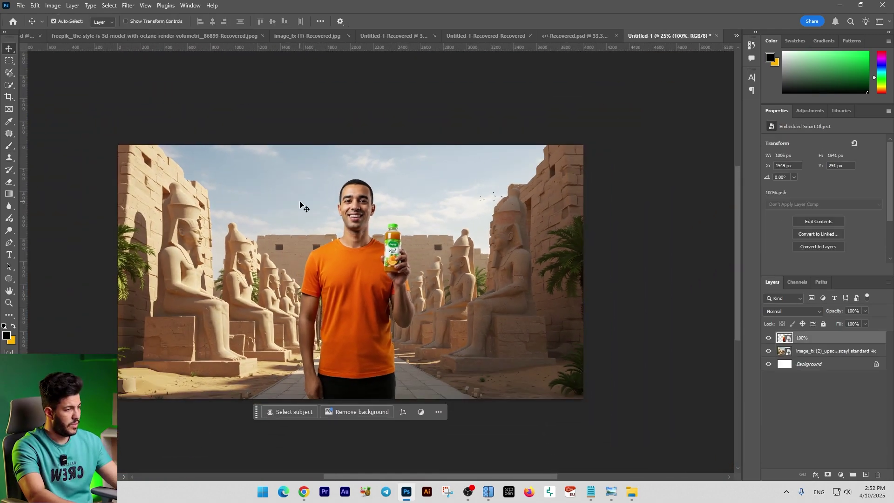
key("ctrl+plus")
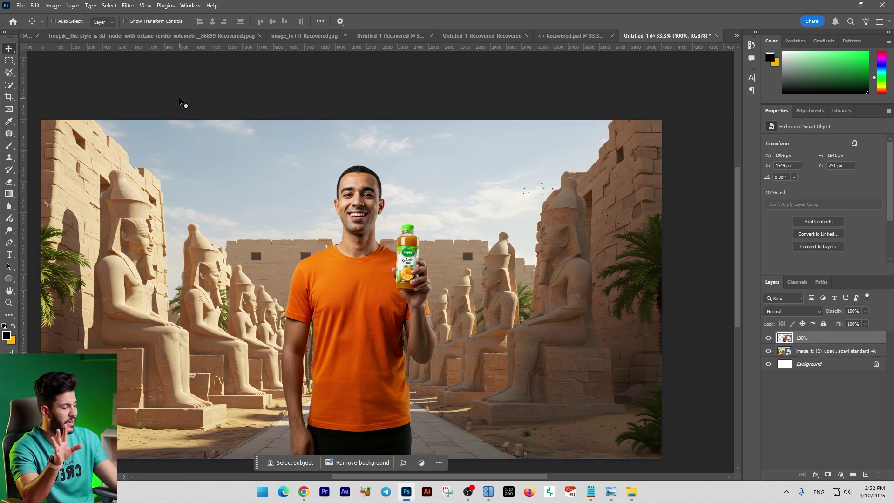
Hide the man's layer and add a Selective Color adjustment layer above the temple background image.
left_click(767, 339)
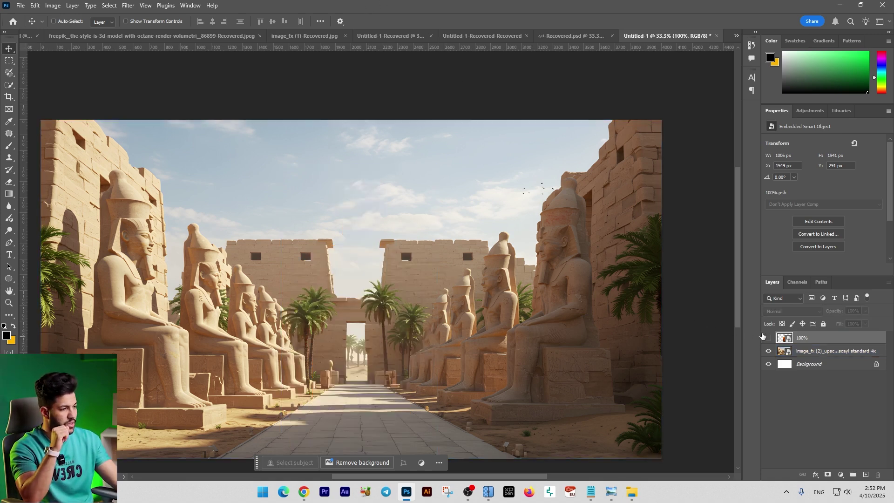
right_click(448, 246)
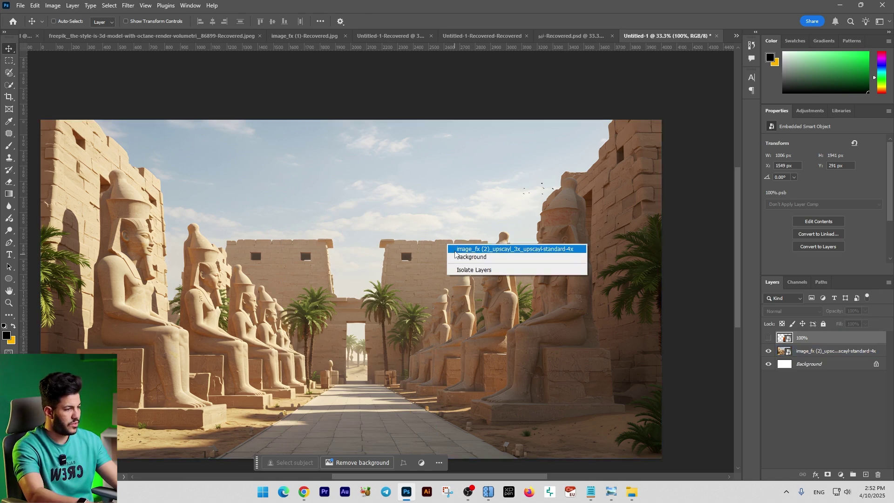
left_click(458, 249)
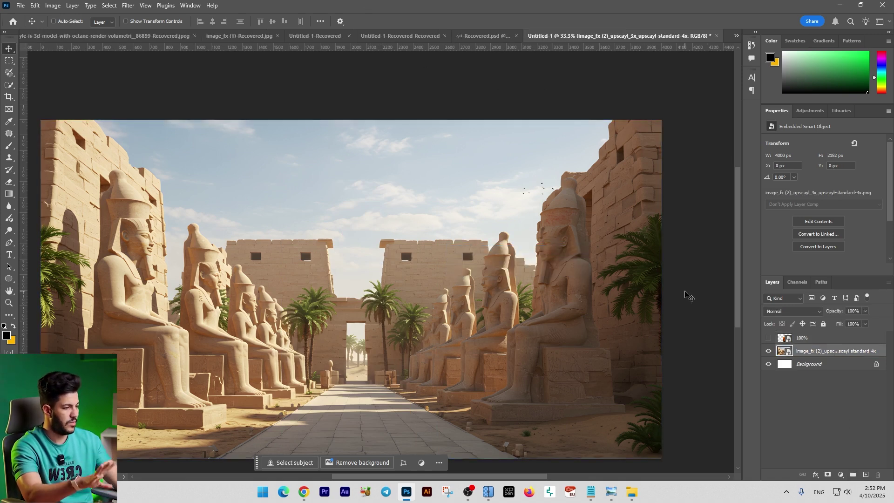
left_click(841, 475)
left_click(833, 468)
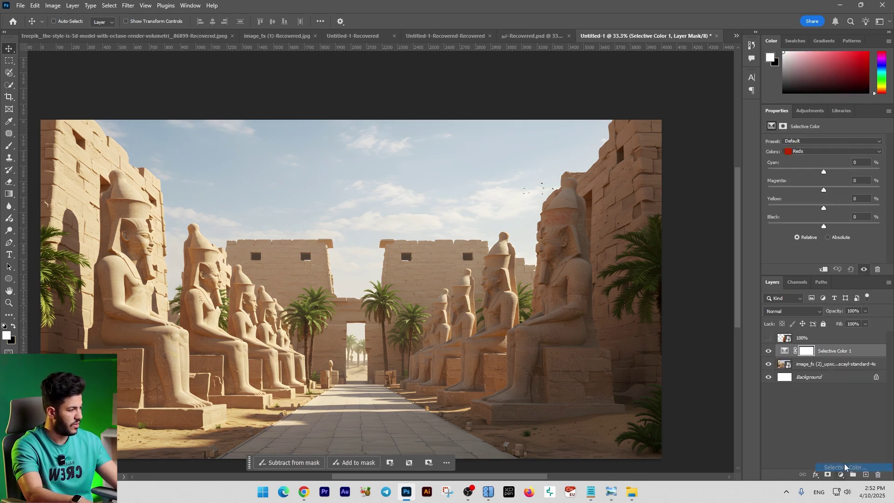
In Selective Color, set Reds to Cyan -14 and Magenta -2, and Yellows to Cyan -37, Magenta -1, Yellow +39, Black -2.
mouse_move(823, 172)
left_mouse_down()
mouse_move(791, 173)
mouse_move(830, 178)
left_mouse_up()
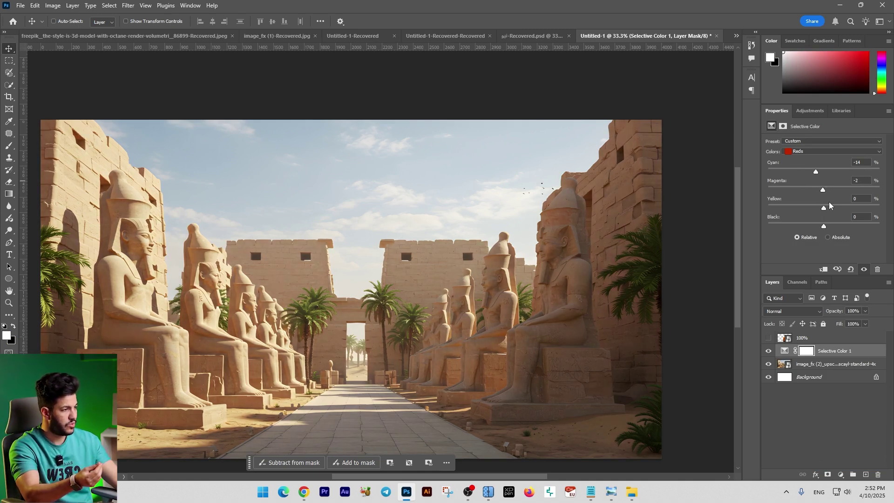
left_click_drag(850, 205, 839, 226)
left_click(825, 155)
left_click(826, 162)
left_click_drag(829, 228, 827, 228)
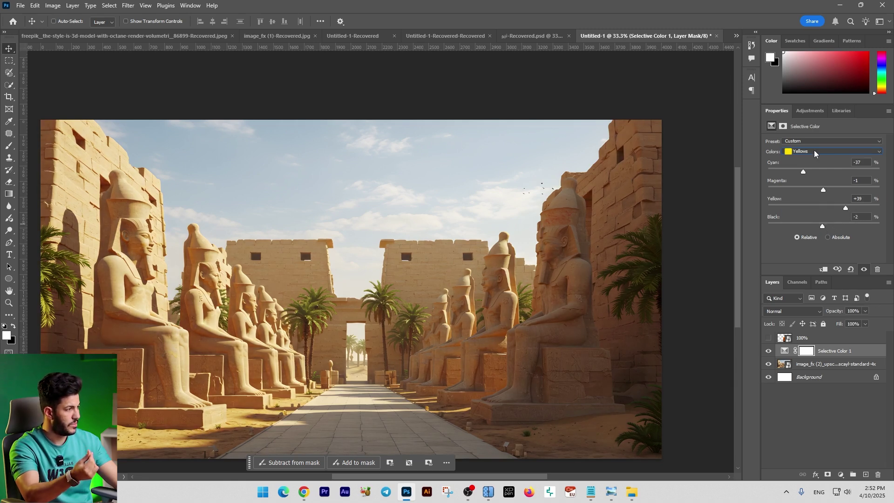
Set the Selective Color Cyans to Cyan +100 and Magenta +100, and deepen the Blues to strengthen the sky.
left_click(831, 151)
left_click(858, 183)
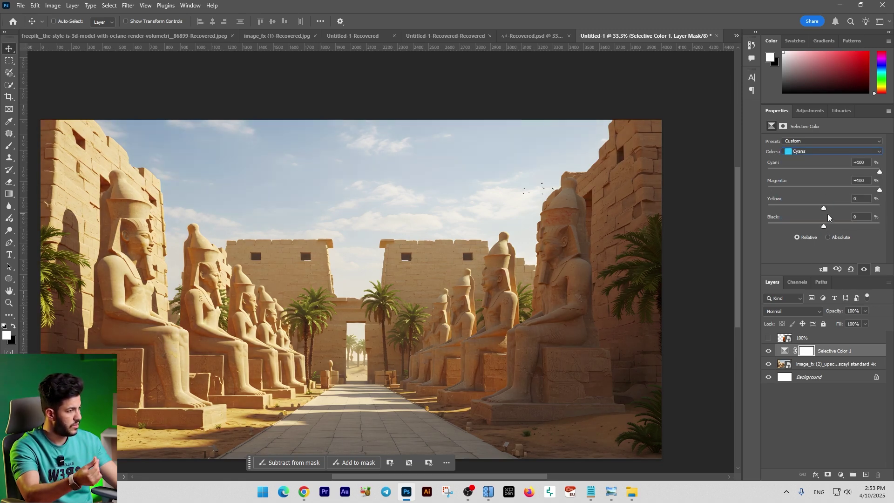
left_click(831, 152)
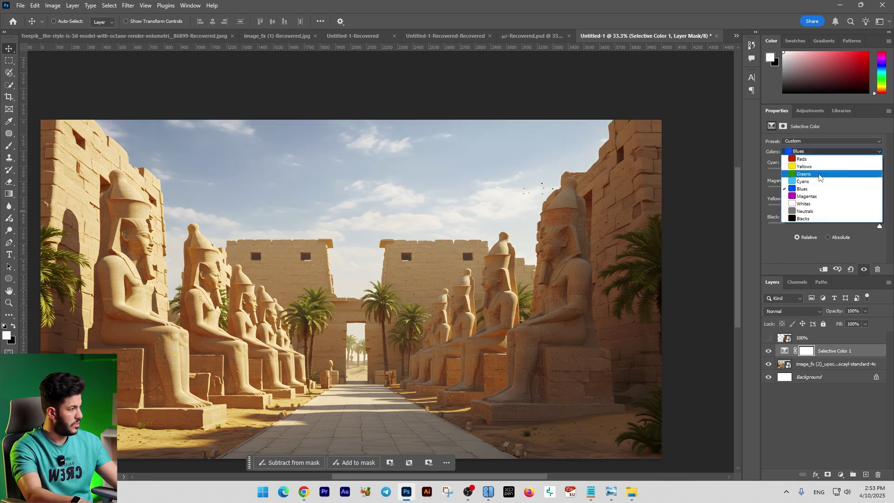
Tint the Whites in Selective Color with Cyan +100, Magenta +13 and Yellow +40, and raise their Black.
left_click(829, 172)
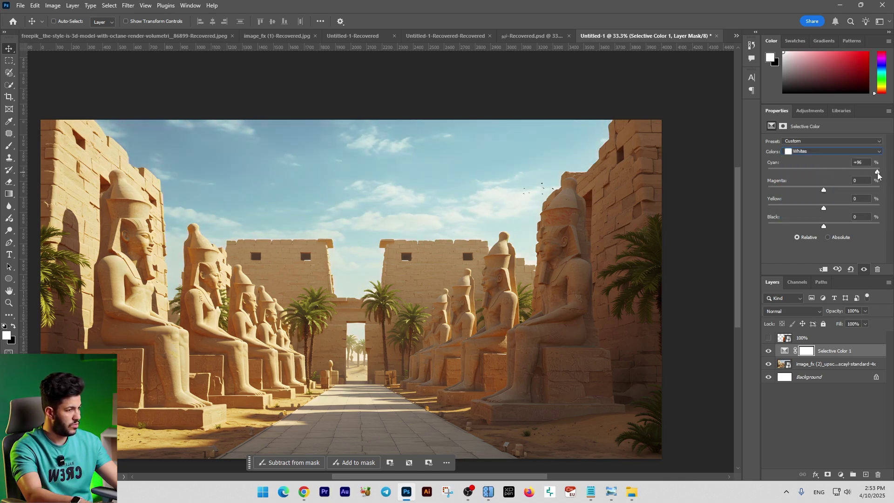
left_click_drag(824, 189, 819, 190)
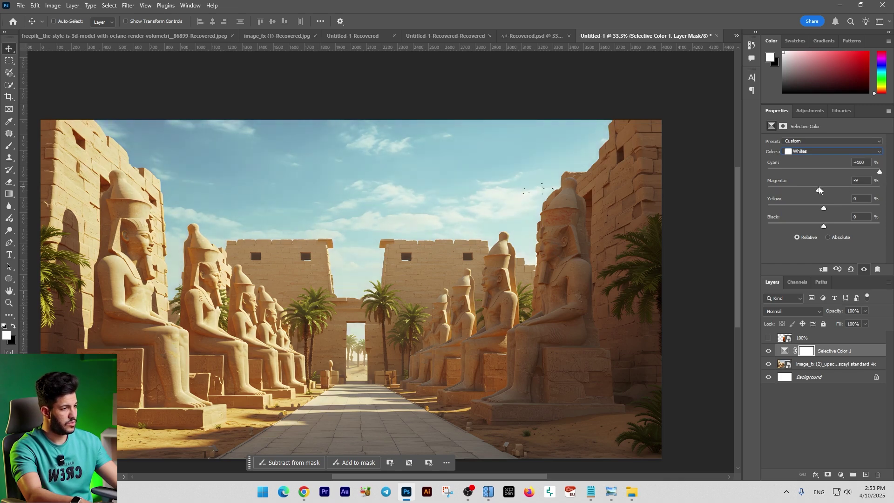
left_click_drag(833, 224, 838, 218)
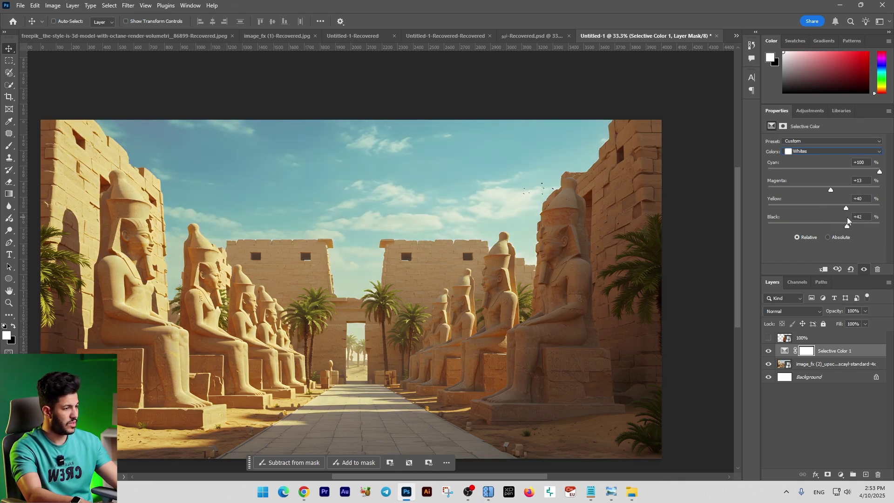
Set the Selective Color Neutrals to Cyan +13 and Magenta +6, and fine-tune one further colour range.
left_click(819, 151)
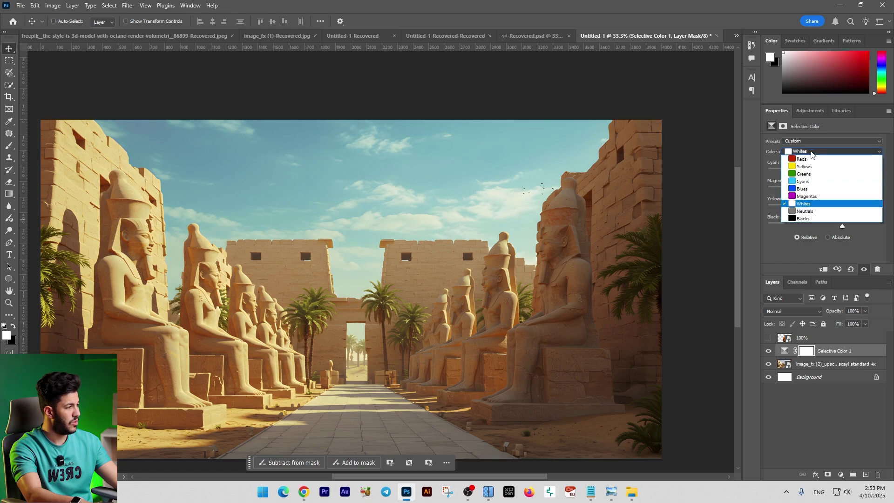
left_click(819, 206)
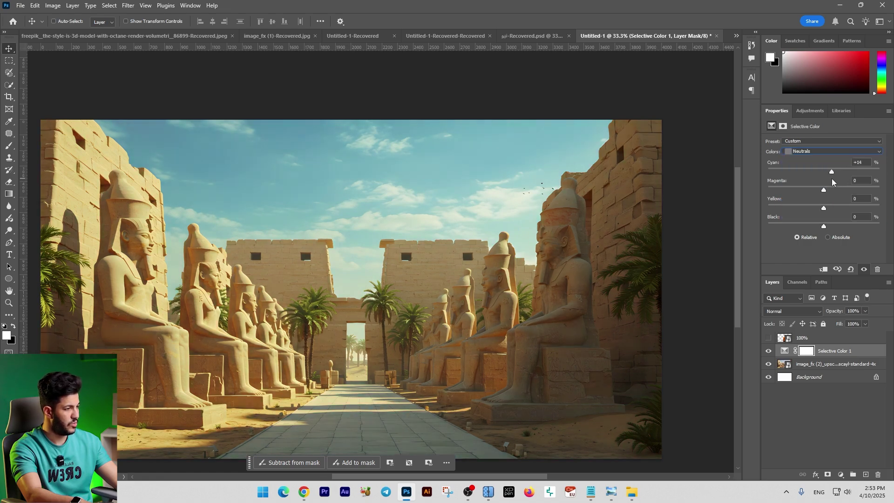
left_click_drag(823, 190, 828, 190)
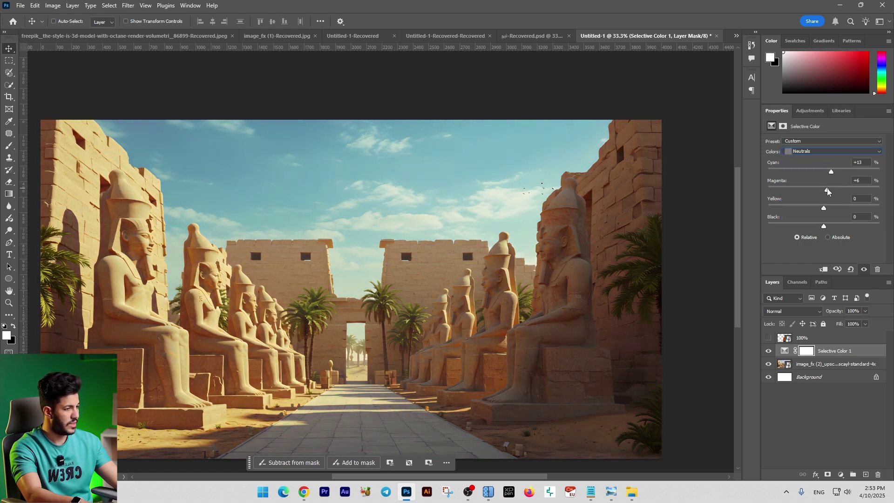
left_click_drag(826, 208, 827, 226)
left_click(820, 151)
left_click(819, 196)
left_click_drag(837, 171, 825, 170)
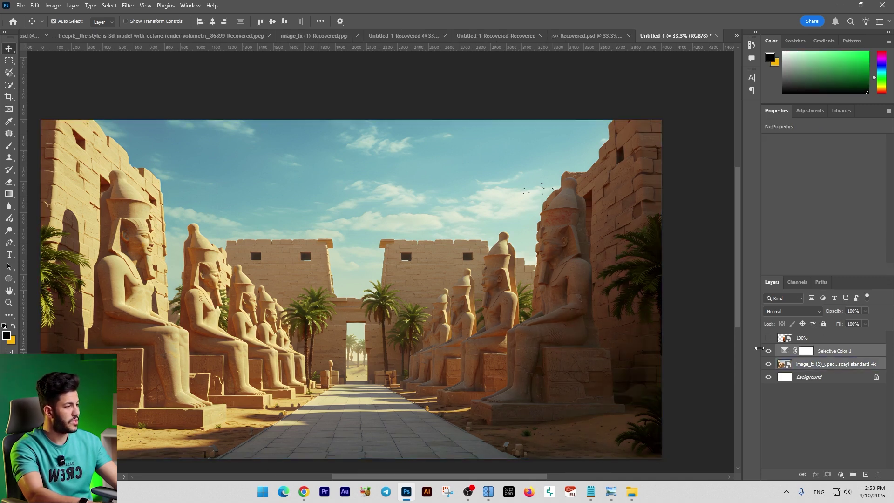
Compare the temple background with and without the colour adjustment, and merge the Selective Color layer into the background image.
key("ctrl+e")
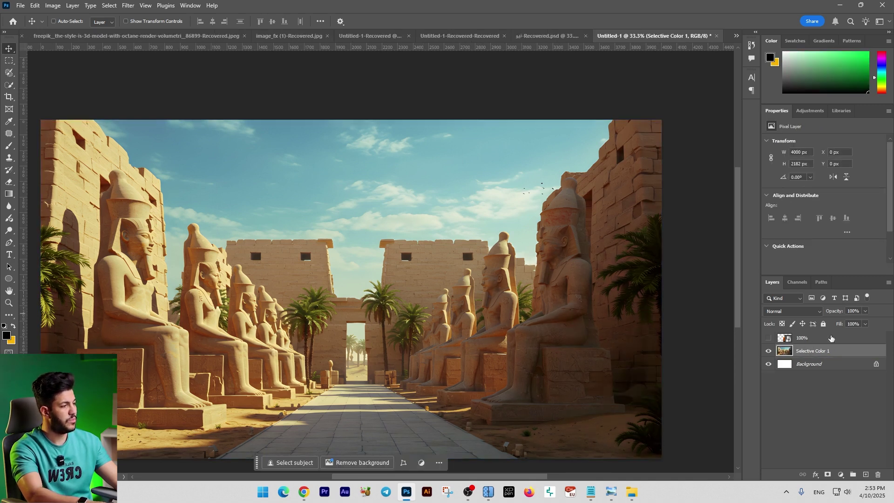
key("ctrl+z")
left_click(769, 351)
left_click(768, 352)
left_click(769, 352)
left_click(768, 351)
left_click(772, 353)
left_click(771, 354)
left_click(768, 338)
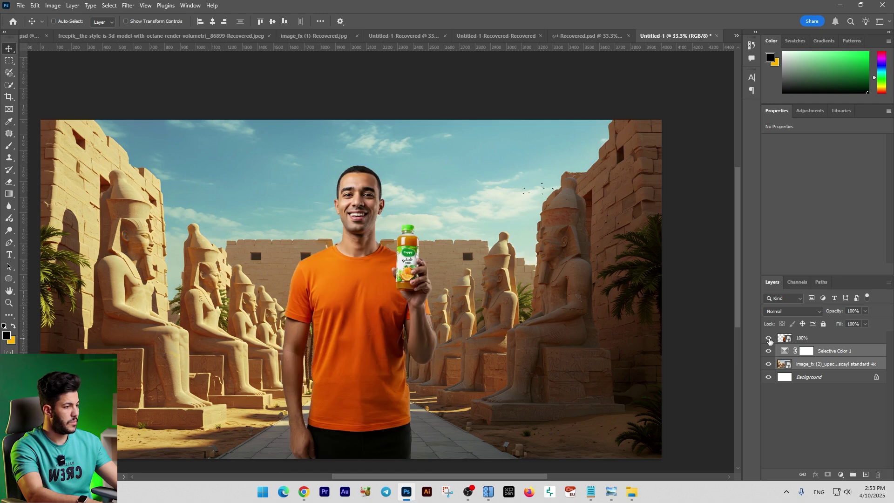
left_click(768, 338)
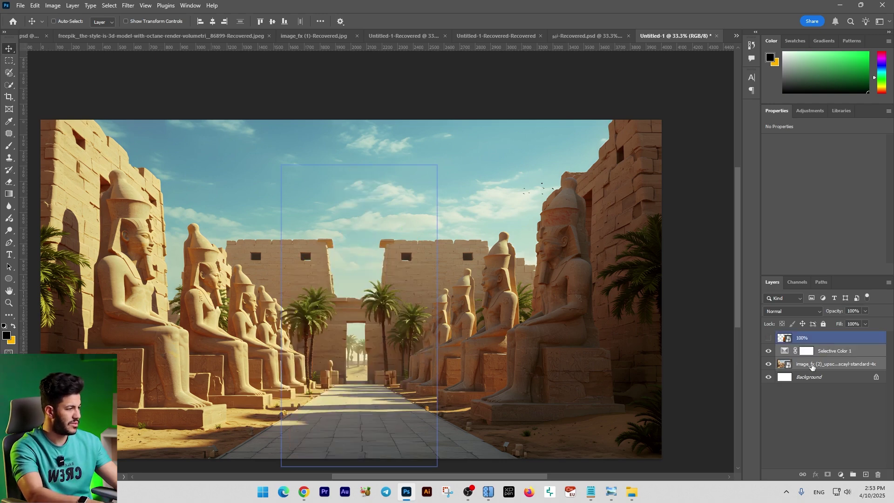
key("ctrl+e")
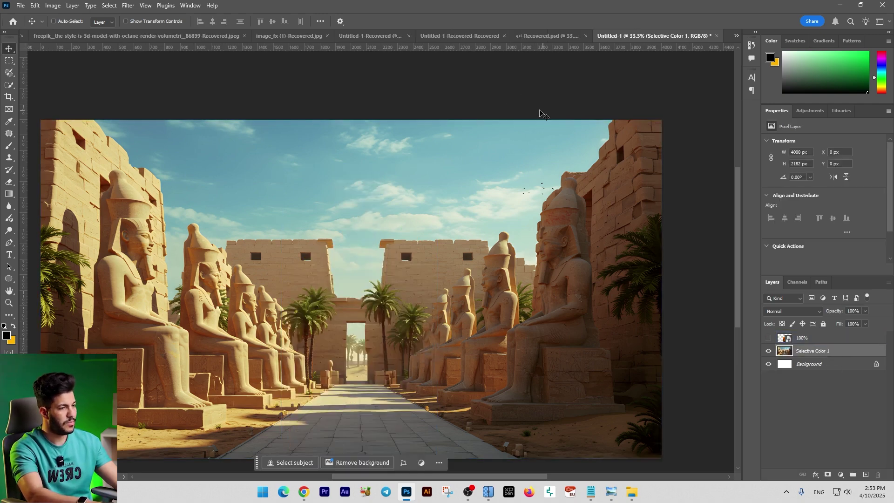
Open the merged background in Camera Raw and set Exposure -0.15, Contrast -13, Highlights +18 and Shadows +14.
left_click(128, 5)
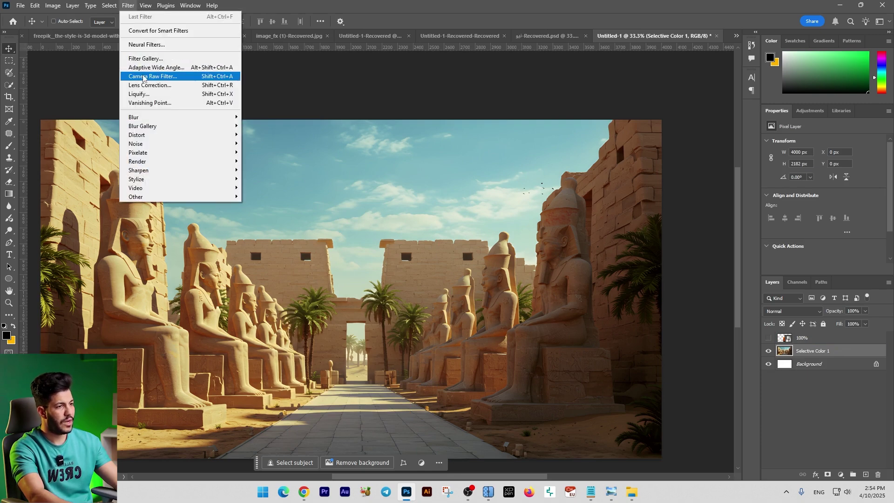
left_click(143, 77)
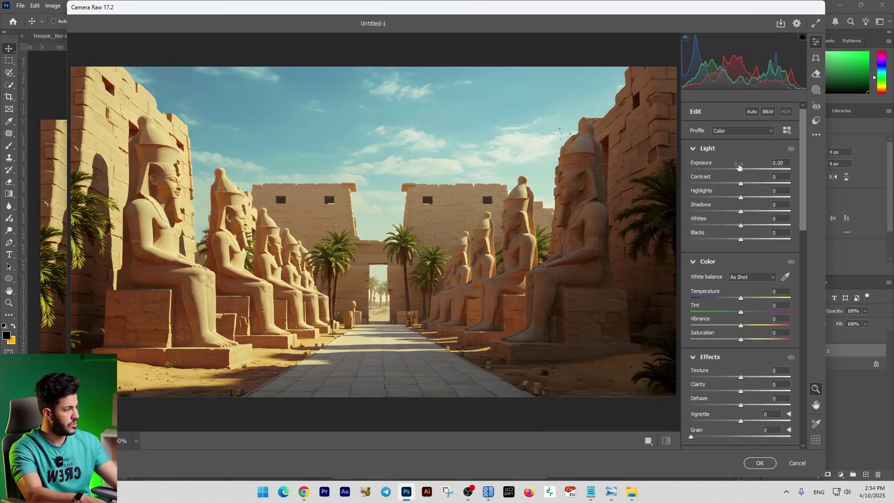
left_click_drag(740, 171, 737, 185)
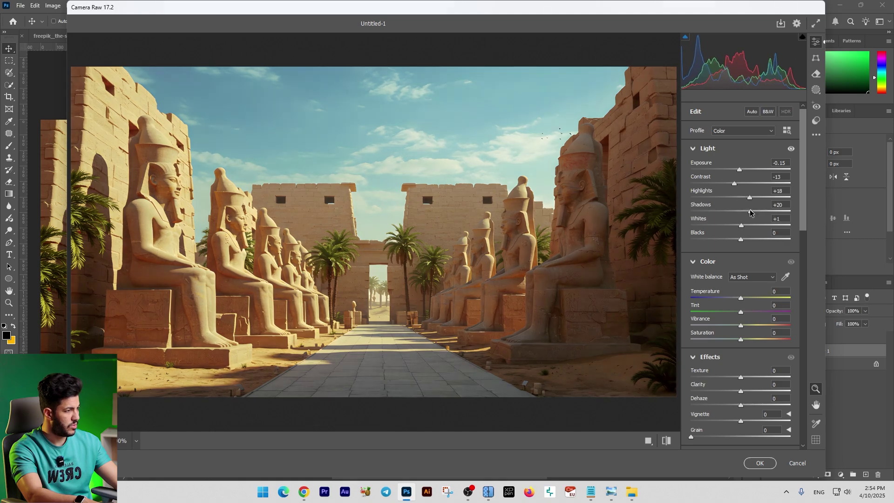
left_click_drag(740, 213, 746, 215)
Set Temperature +4, Tint -10, Vibrance +13 and Saturation -1 in Camera Raw, and apply the filter.
mouse_move(741, 298)
left_mouse_down()
mouse_move(721, 298)
mouse_move(743, 296)
left_mouse_up()
left_click_drag(741, 312, 740, 339)
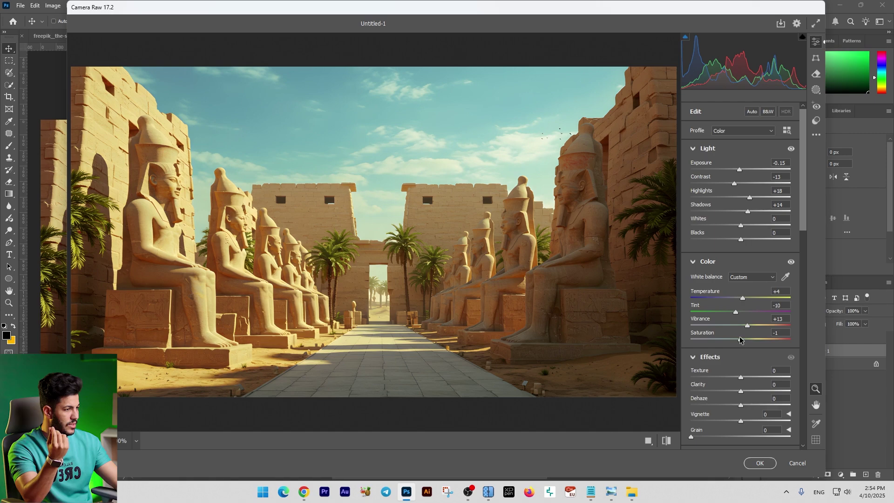
left_click(760, 462)
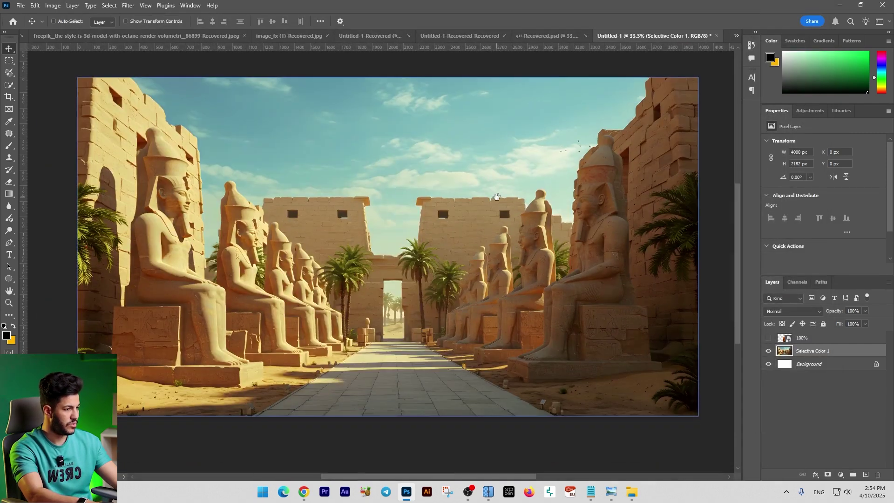
Show the man's smart object over the graded temple background and make it the active layer.
left_click(769, 338)
right_click(445, 258)
left_click(454, 259)
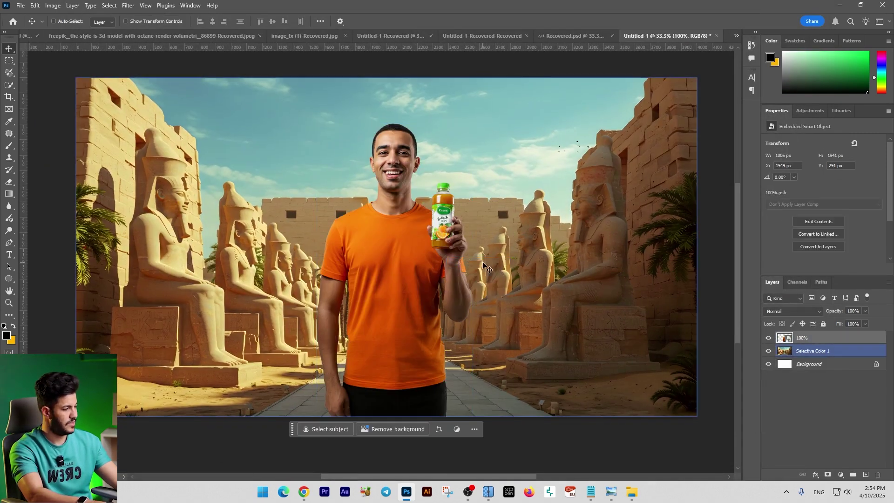
Enlarge the man to about 1052 × 2031 px and nudge him slightly to the right.
key("ctrl+minus")
right_click(420, 260)
left_click(437, 263)
right_click(413, 265)
left_click(431, 277)
right_click(413, 269)
left_click(429, 274)
key("ctrl+t")
left_click_drag(451, 383, 454, 393)
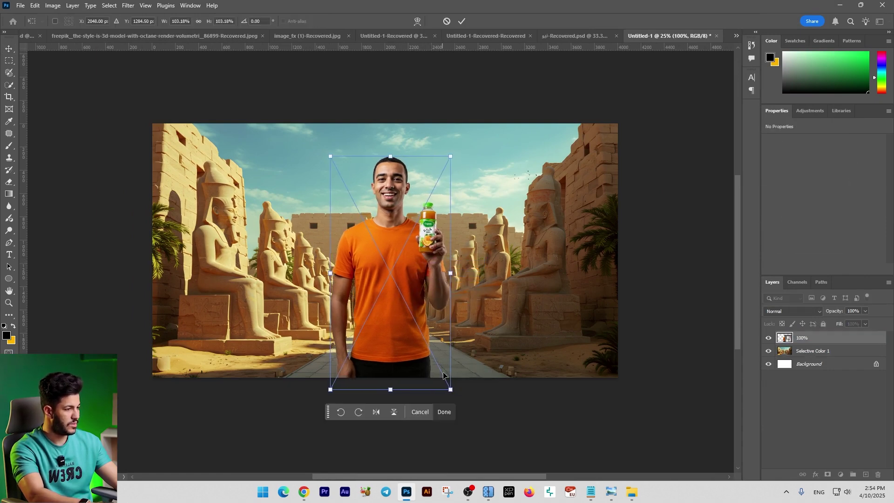
key("Return")
key("shift+Right")
key("shift+Right")
Hide the contextual task bar below the canvas.
left_click(473, 391)
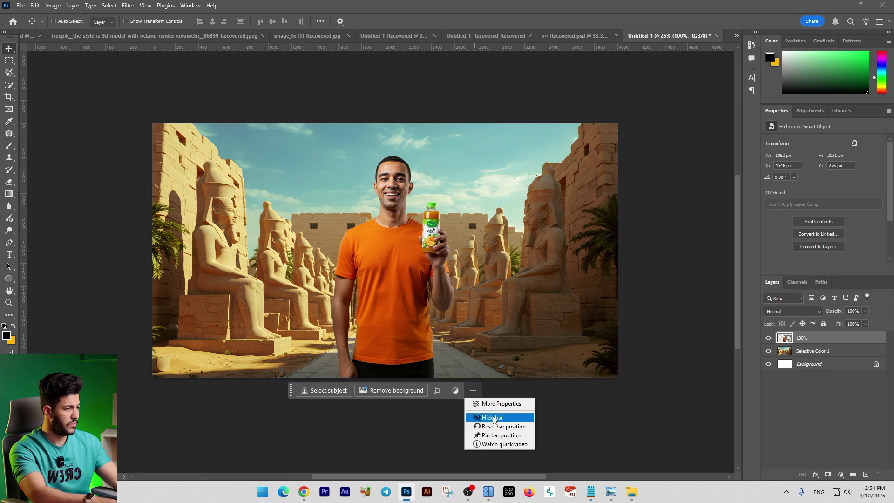
left_click(479, 418)
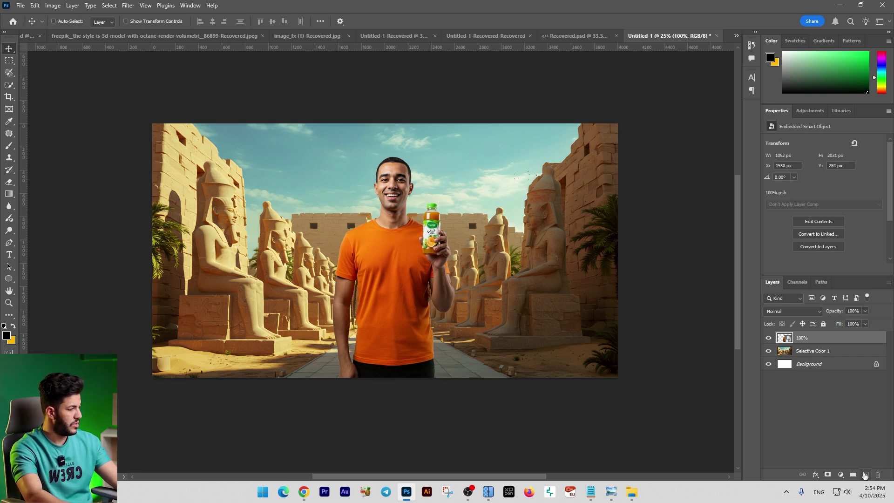
On a new layer above the man, darken about the lowest 643 px of the image with a black-to-transparent linear gradient.
left_click(864, 475)
key("g")
left_click_drag(377, 422, 380, 301)
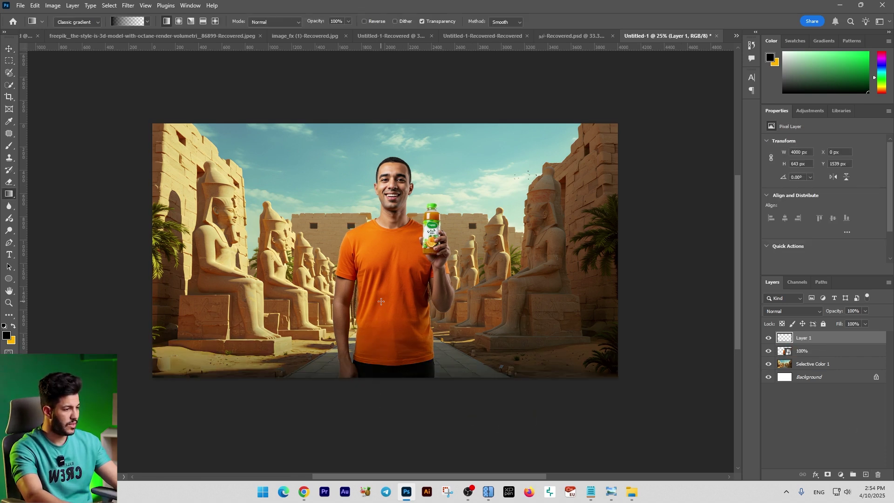
Darken the image's bottom edge further with another short black-to-transparent gradient, undoing the unsuitable tries.
left_click_drag(377, 434, 377, 326)
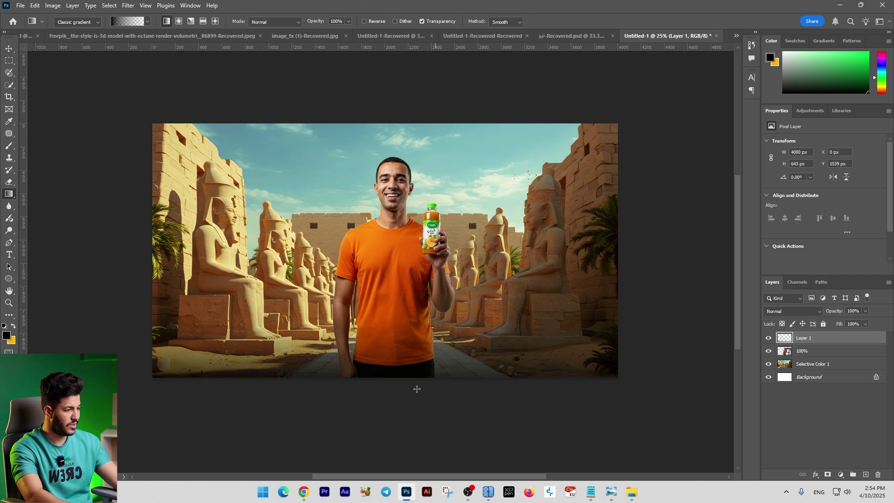
key("ctrl+plus")
left_click_drag(416, 432, 416, 354)
key("ctrl+z")
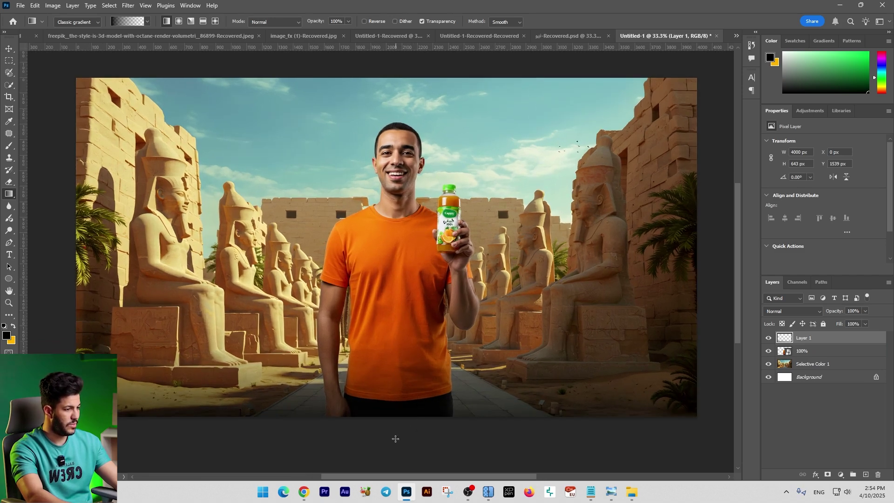
left_click_drag(382, 380, 383, 380)
key("ctrl+z")
left_click_drag(397, 469, 395, 359)
Add a new layer directly above the man's smart object and clip it to him.
key("ctrl+minus")
key("ctrl+plus")
left_click_drag(392, 318, 380, 347)
key("ctrl+plus")
key("ctrl+plus")
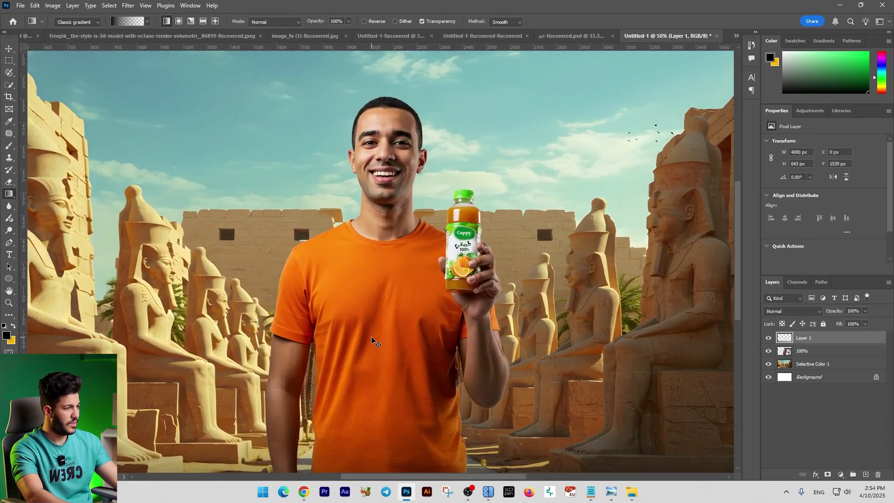
left_click_drag(383, 284, 376, 343)
key("ctrl+plus")
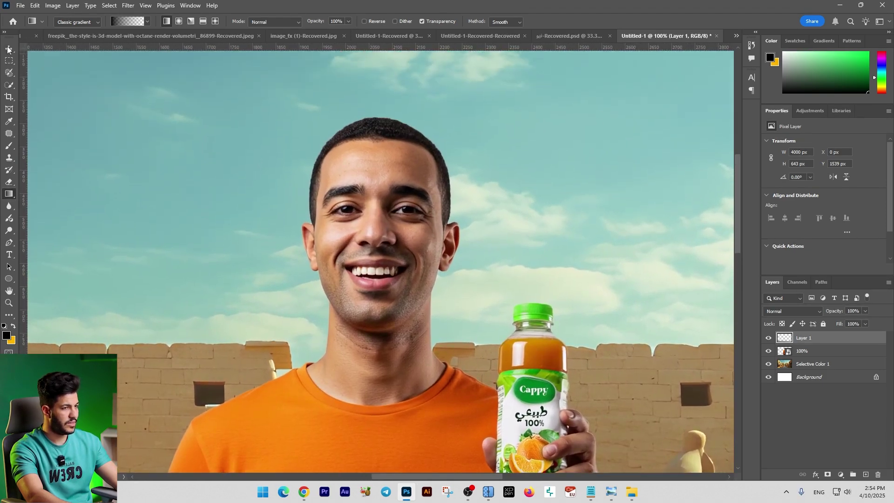
left_click(8, 50)
left_click(397, 239)
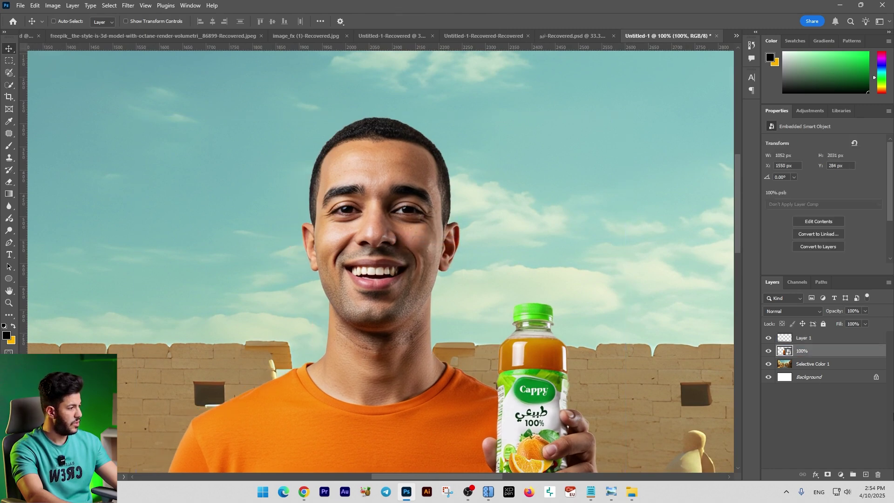
left_click(866, 474)
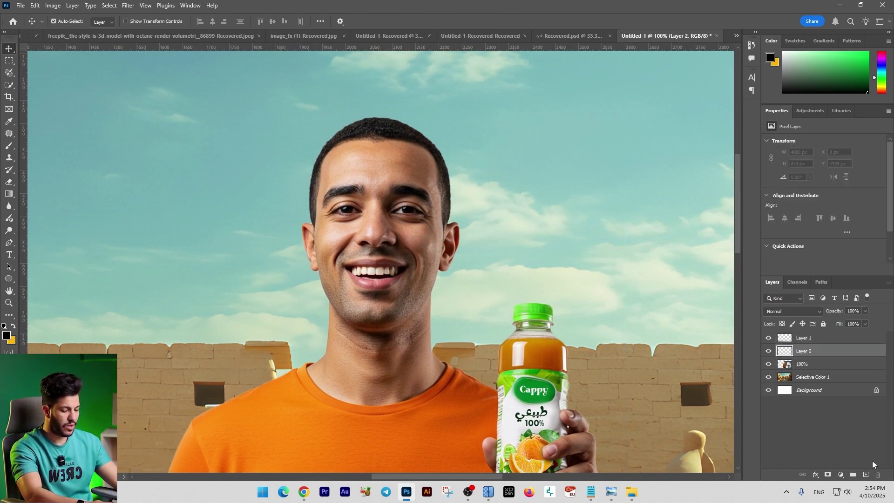
key("ctrl+alt+g")
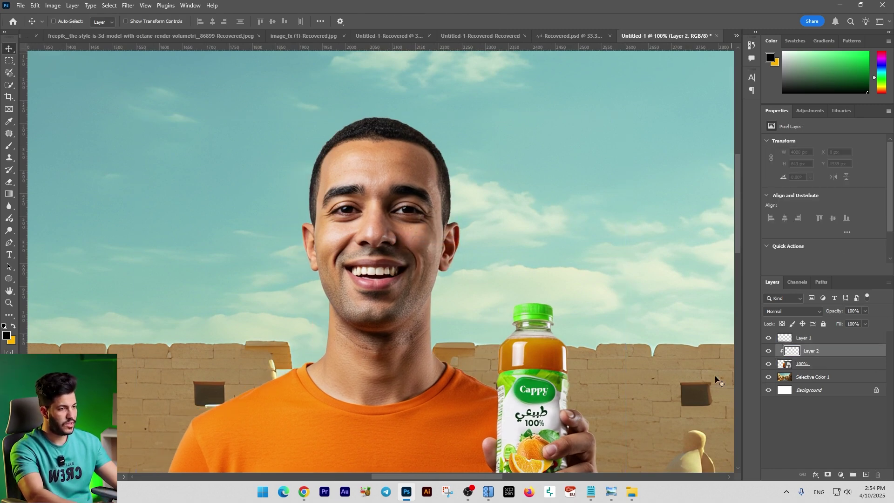
Fill the clipped layer with 50% gray in Overlay fill mode and set the layer's blend mode to Overlay.
left_click(36, 6)
left_click(51, 152)
left_click(449, 123)
left_click(445, 202)
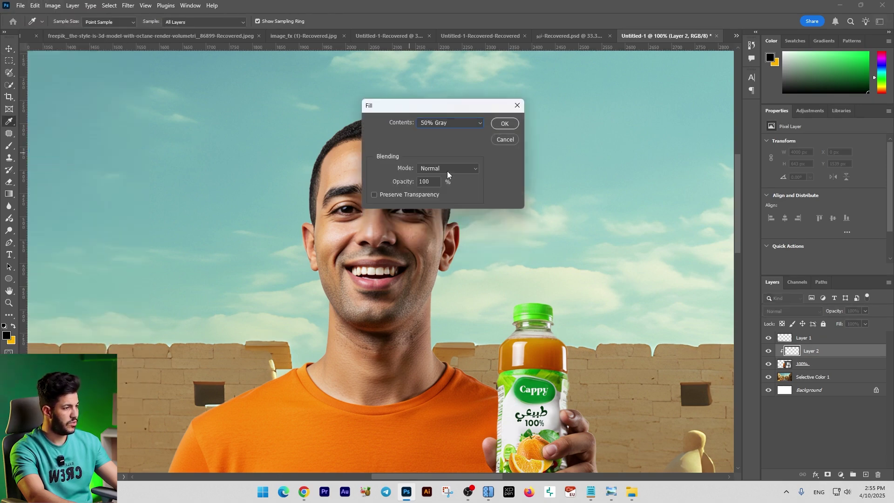
left_click(445, 171)
left_click(447, 311)
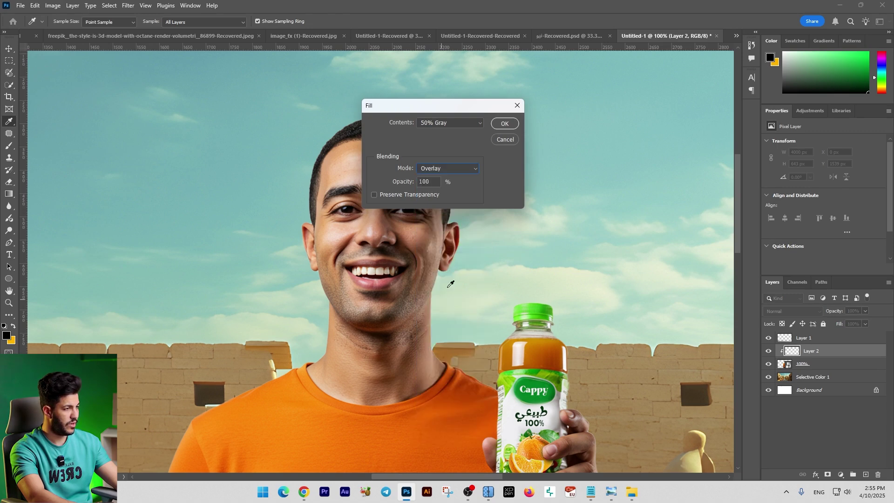
left_click(503, 124)
key("v")
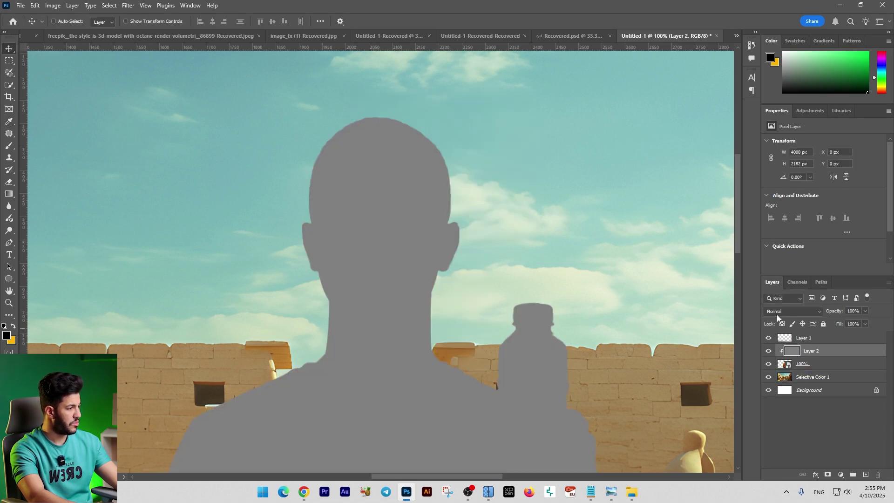
left_click(782, 311)
left_click(778, 350)
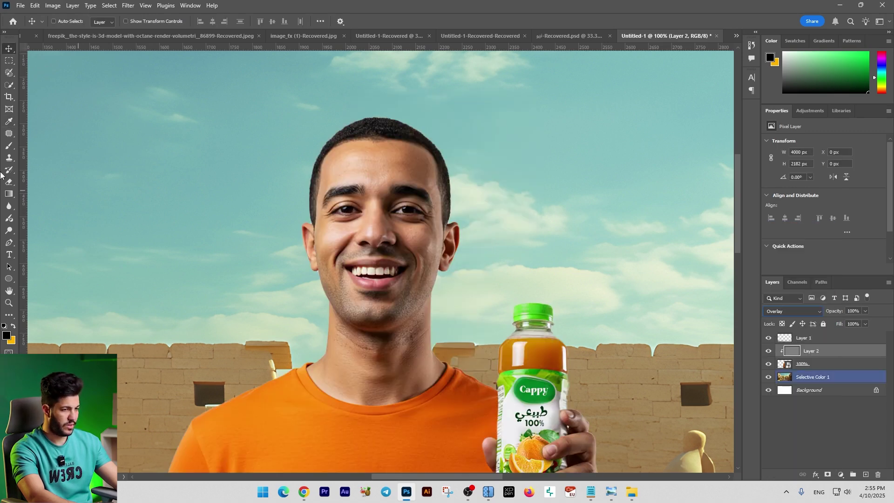
Set up the Dodge tool for Midtones at 33% exposure with a smaller soft brush for the man's face.
right_click(10, 231)
left_click(48, 230)
key("ctrl+plus")
right_click(488, 273)
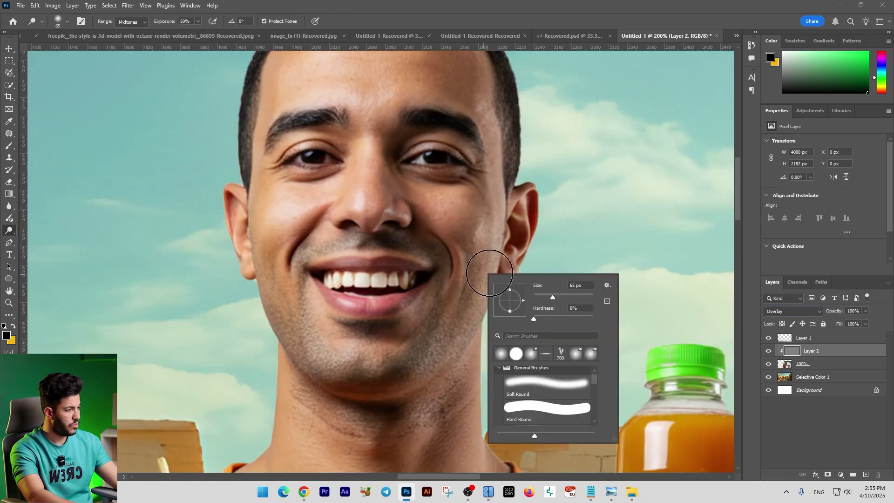
left_click(539, 385)
left_click(198, 22)
left_click(189, 31)
right_click(530, 286)
left_click_drag(584, 310, 576, 309)
Dodge highlights along the man's left cheek and jaw on the gray layer with an 18 px brush.
mouse_move(499, 194)
left_mouse_down()
mouse_move(503, 171)
mouse_move(512, 242)
left_mouse_up()
key("ctrl+z")
right_click(503, 239)
left_click_drag(556, 264, 554, 265)
left_click_drag(498, 251, 487, 149)
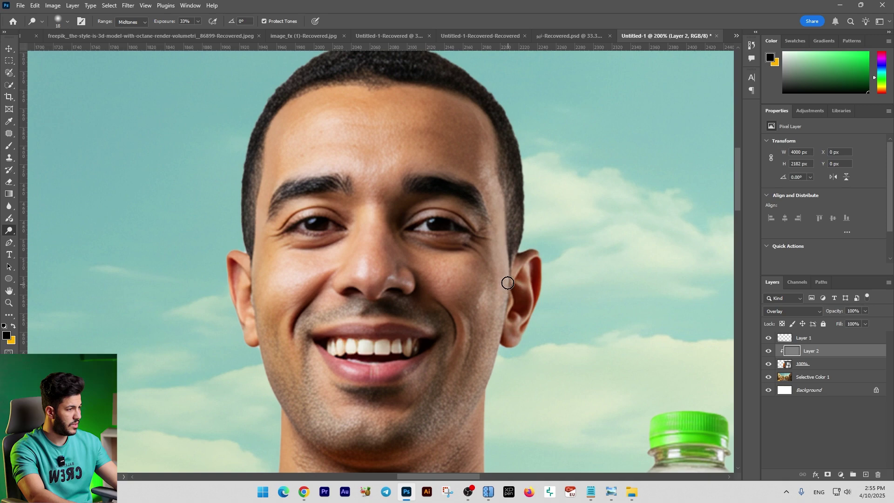
scroll(490, 160, "down", 5)
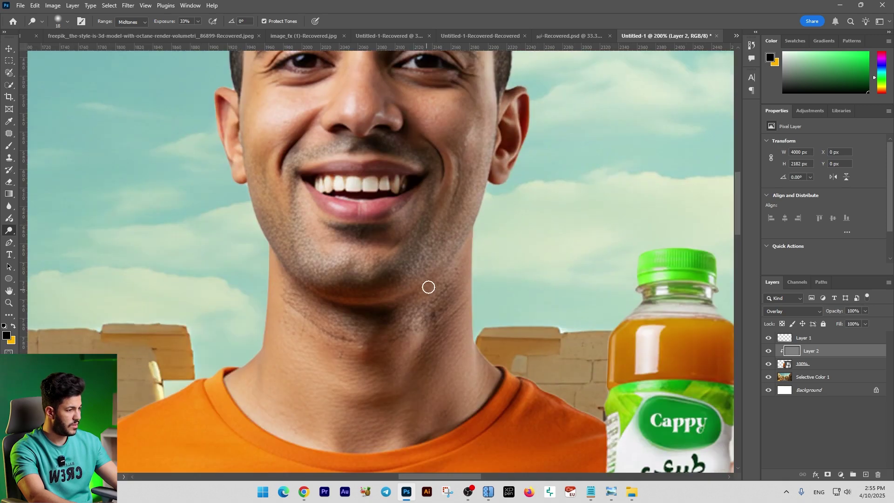
scroll(394, 218, "up", 3)
mouse_move(393, 220)
left_mouse_down()
mouse_move(411, 228)
mouse_move(434, 270)
left_mouse_up()
mouse_move(425, 180)
left_mouse_down()
mouse_move(400, 159)
mouse_move(405, 165)
left_mouse_up()
Dodge further highlights on the man's lower face and neck with a 23 px brush.
key("bracketright")
left_click_drag(462, 238, 524, 224)
left_click_drag(332, 304, 306, 232)
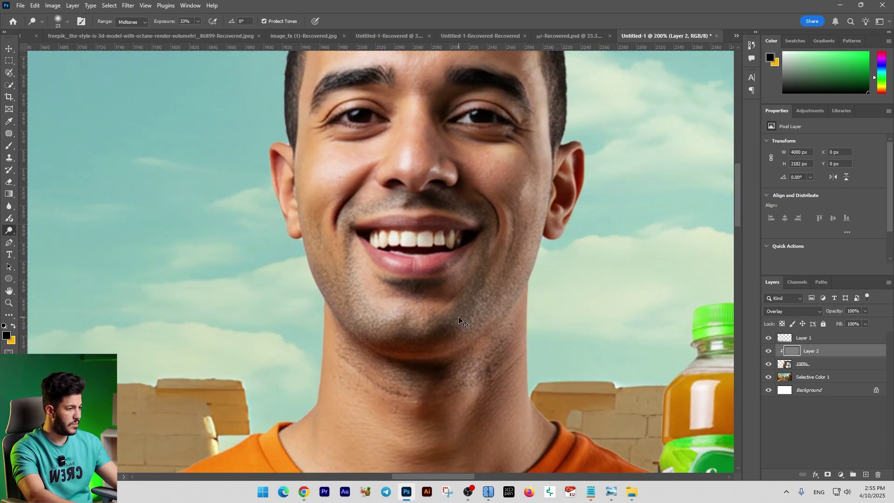
scroll(409, 235, "down", 3)
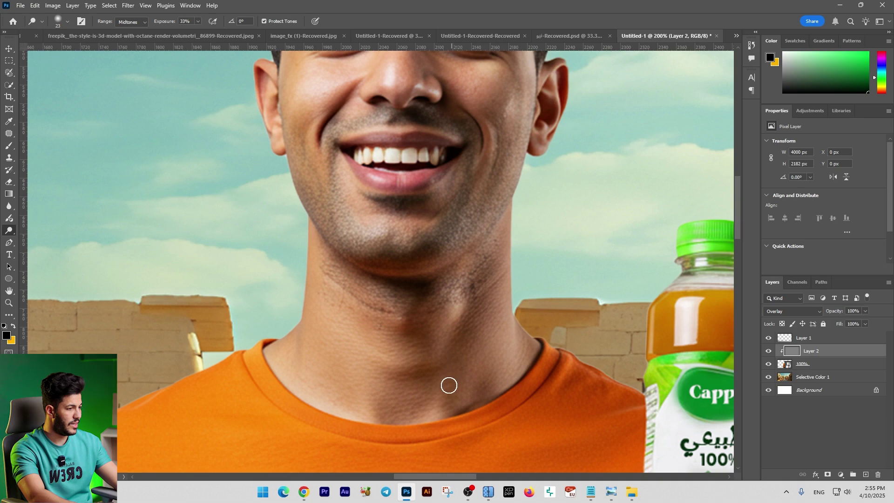
mouse_move(380, 414)
left_mouse_down()
mouse_move(377, 356)
mouse_move(320, 496)
left_mouse_up()
Dodge fine highlights on the man's face and right ear, varying the brush size down to about 7 px.
key("bracketleft")
key("bracketleft")
key("bracketleft")
left_click_drag(444, 279, 448, 316)
key("bracketright")
key("bracketright")
key("bracketright")
key("bracketright")
left_click_drag(411, 208, 418, 212)
left_click_drag(502, 256, 494, 244)
right_click(495, 244)
left_click(494, 247)
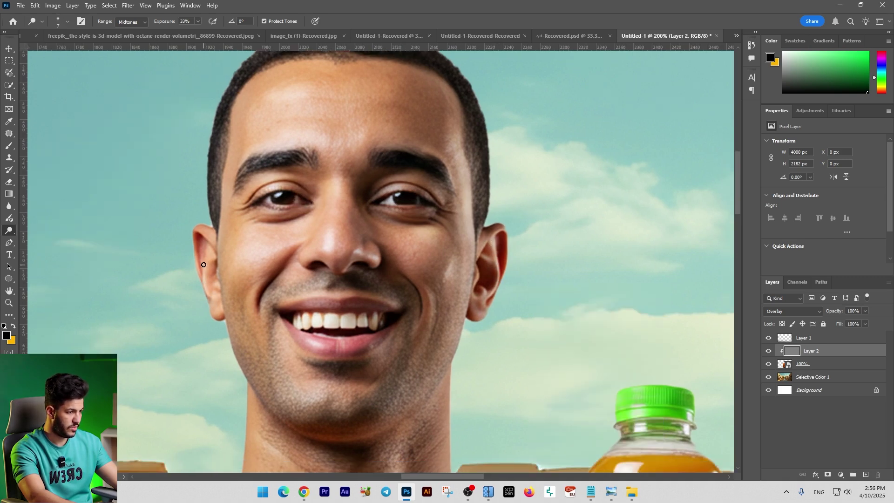
left_click_drag(203, 277, 210, 288)
Burn the man's forehead on the gray layer with the Burn tool at 16% exposure and a 65 px brush.
key("bracketright")
key("bracketright")
key("bracketright")
key("bracketright")
key("bracketright")
key("bracketright")
key("bracketright")
key("bracketright")
right_click(9, 234)
left_click(34, 237)
key("shift+o")
left_click_drag(190, 33, 187, 32)
mouse_move(339, 113)
left_mouse_down()
mouse_move(289, 80)
mouse_move(378, 79)
mouse_move(405, 101)
left_mouse_up()
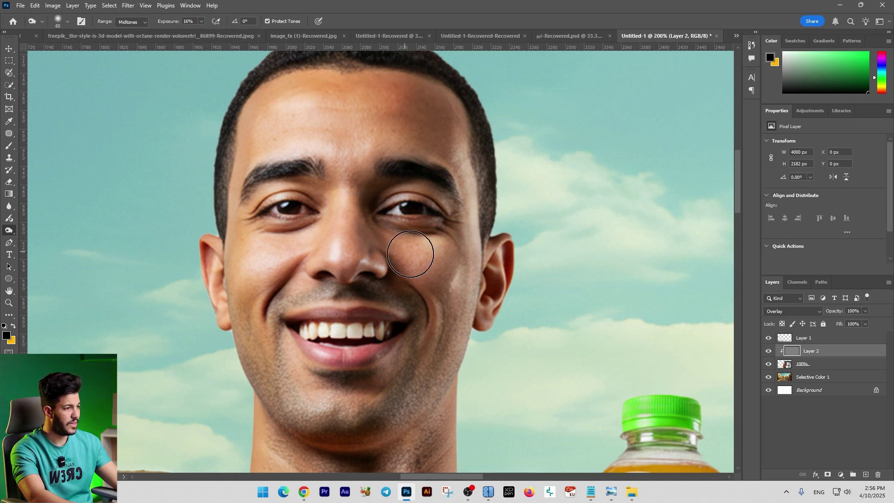
Burn the shaded areas of the man's cheeks and jaw with a 36 px brush.
right_click(417, 280)
left_click_drag(526, 311, 518, 310)
mouse_move(406, 276)
left_mouse_down()
mouse_move(414, 291)
mouse_move(353, 416)
mouse_move(275, 397)
left_mouse_up()
scroll(326, 303, "up", 2)
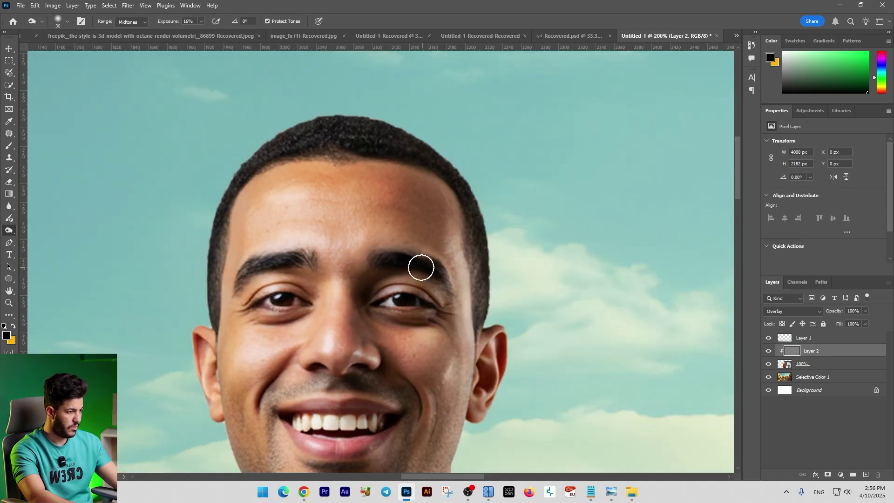
Compare the man's face with and without the dodge-and-burn layer.
scroll(471, 223, "down", 7)
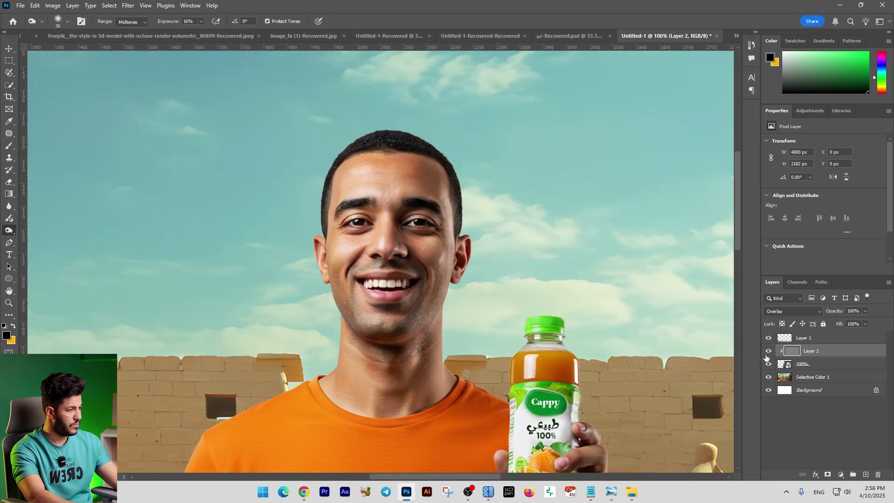
left_click(768, 352)
left_click(769, 352)
left_click(769, 352)
left_click(770, 352)
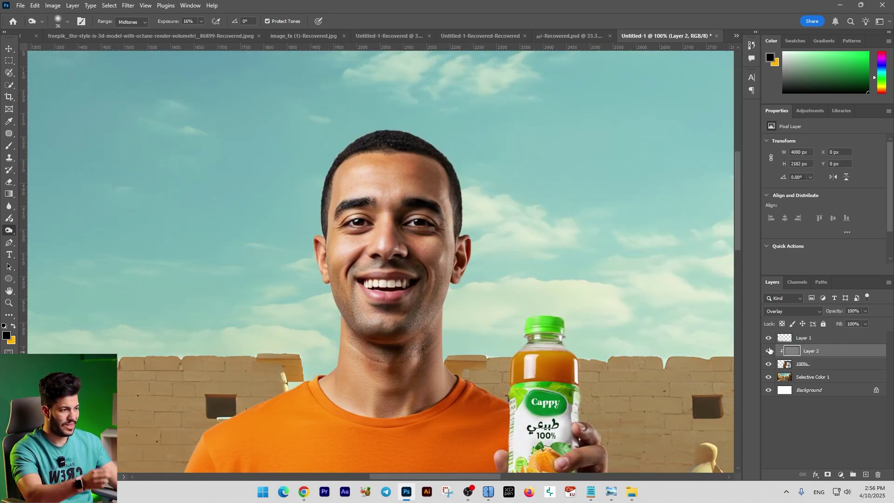
left_click(769, 352)
left_click(769, 351)
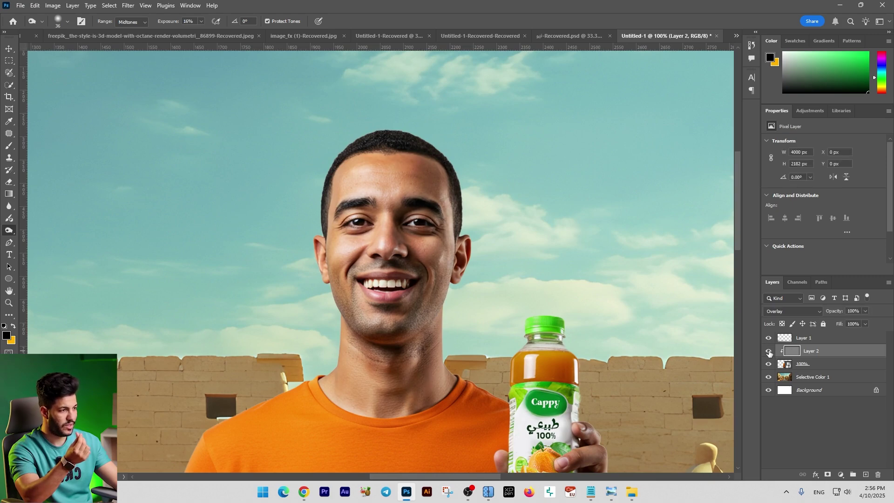
Add a Color Balance adjustment clipped to the man, with midtones at cyan-red -4, magenta-green -5 and yellow-blue -9.
key("ctrl+minus")
key("ctrl+minus")
key("ctrl+minus")
key("ctrl+minus")
key("ctrl+plus")
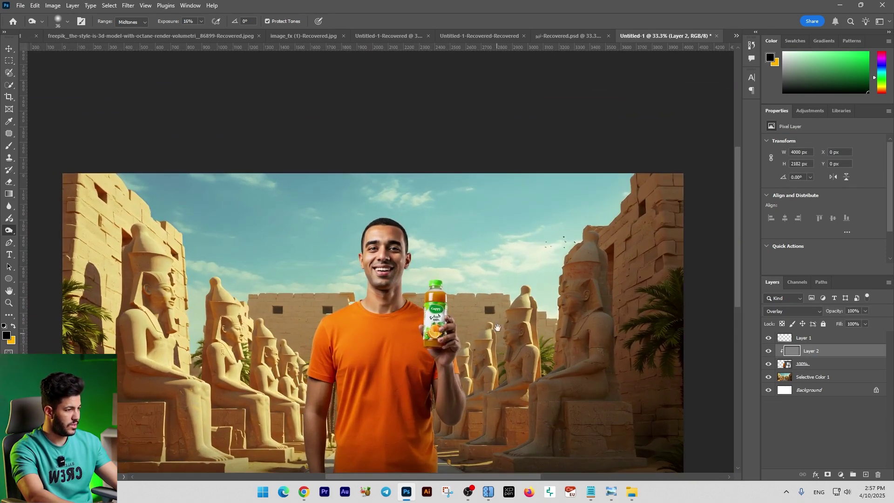
left_click_drag(321, 260, 309, 189)
left_click(840, 475)
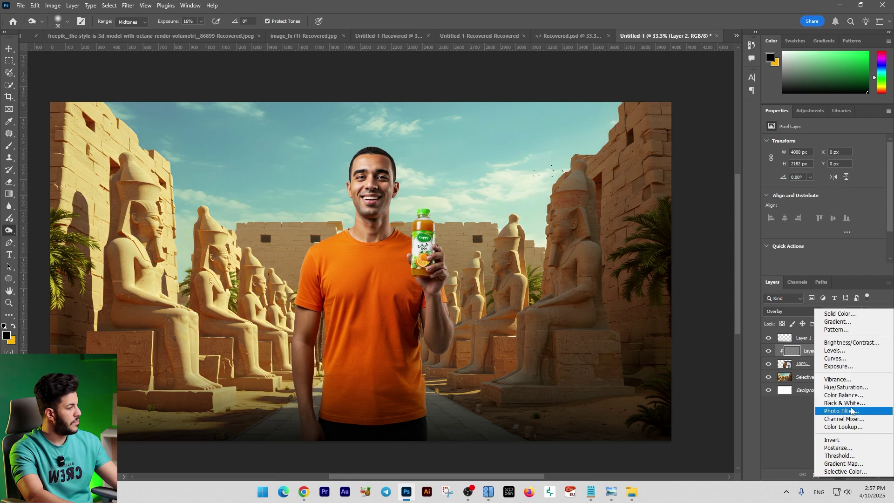
left_click(875, 394)
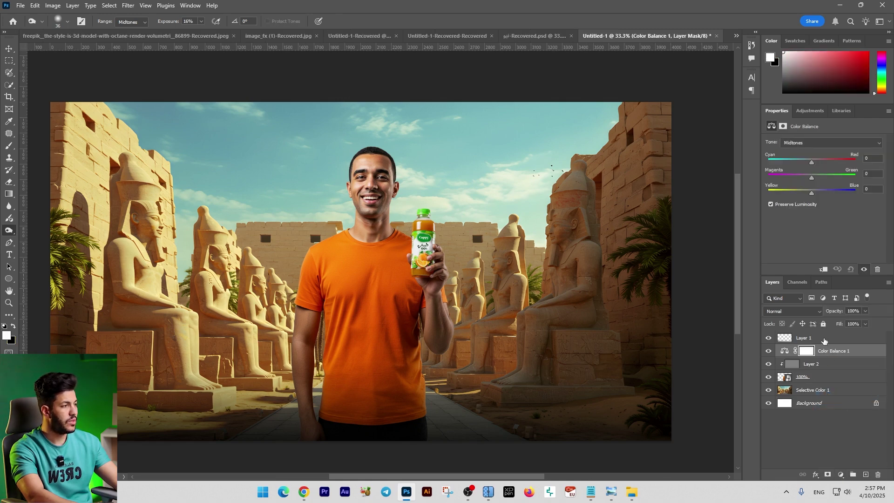
key("ctrl+alt+g")
left_click_drag(811, 163, 809, 176)
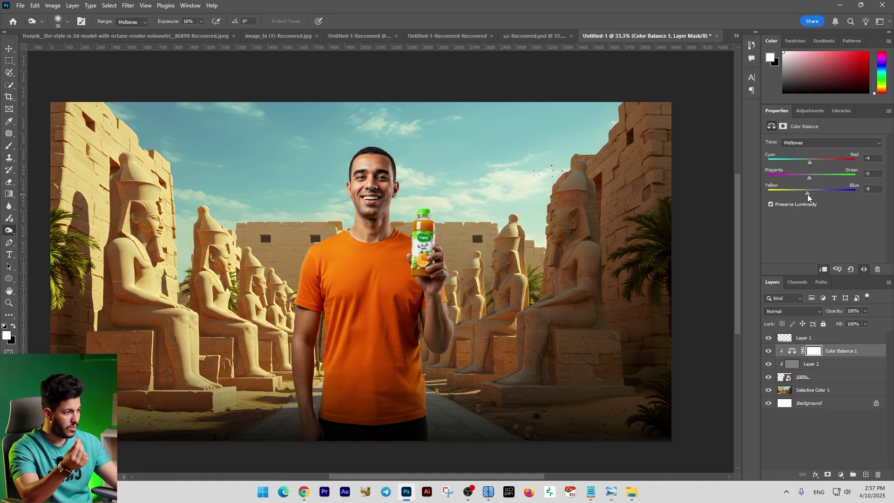
Set the Color Balance highlights to cyan-red +1, magenta-green +6 and yellow-blue +3.
left_click(812, 146)
left_click(811, 164)
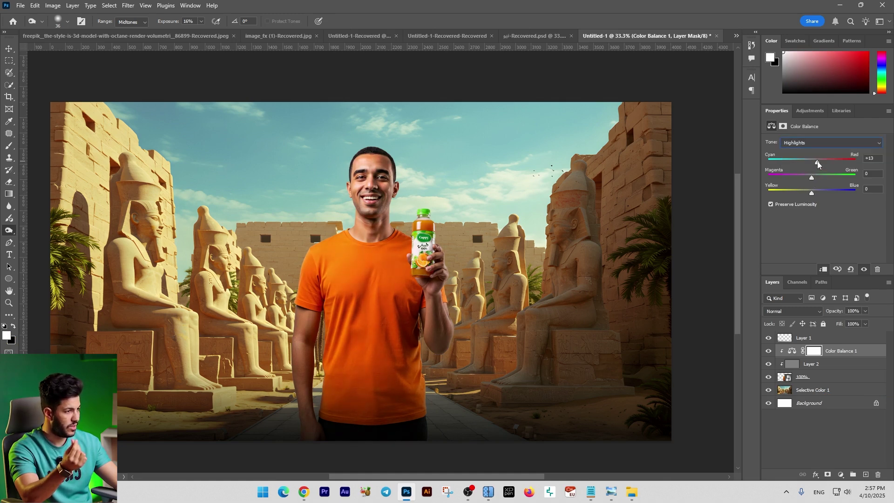
left_click_drag(810, 177, 806, 195)
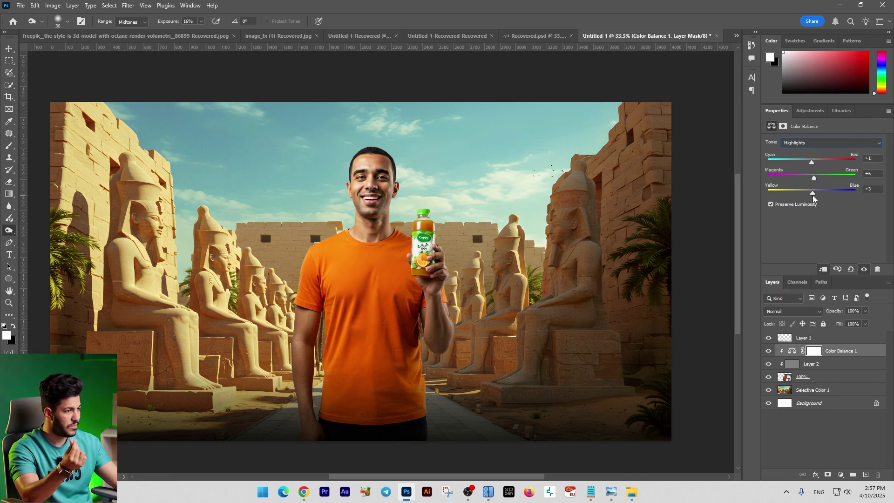
Set the Color Balance shadows to +10 red, +5 green and +1 blue, and compare the man with and without the adjustment.
left_click(818, 144)
left_click(818, 151)
left_click_drag(821, 163, 819, 160)
left_click(769, 352)
left_click(768, 352)
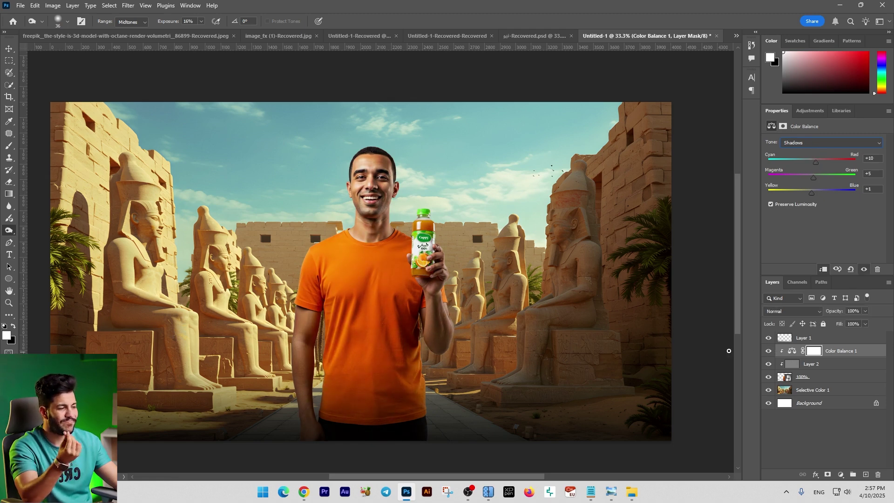
On the gray Overlay layer, dodge the bright folds on the lower part of the orange shirt with a small brush at 33% exposure.
key("ctrl+minus")
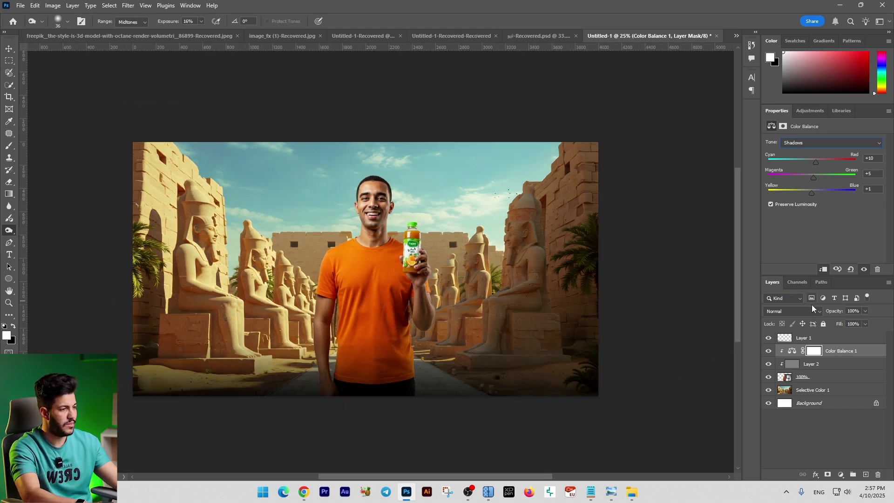
key("ctrl+plus")
key("ctrl+plus")
left_click_drag(532, 338, 597, 216)
key("ctrl+plus")
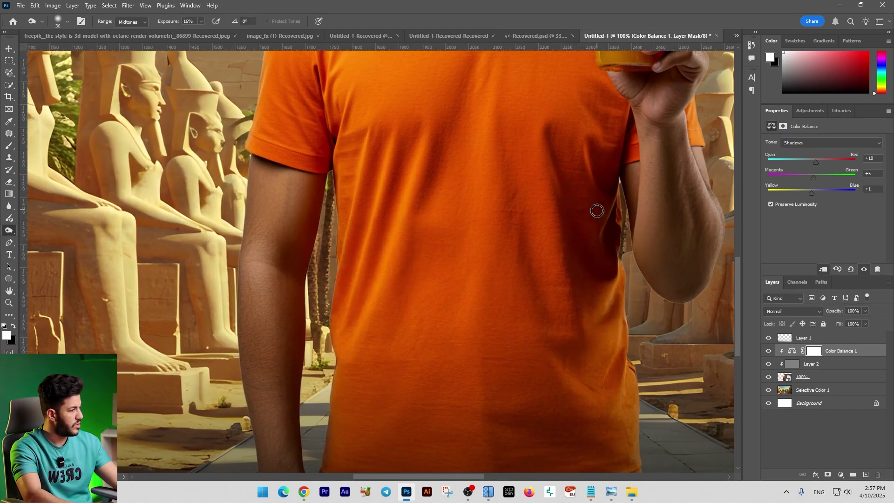
left_click(801, 365)
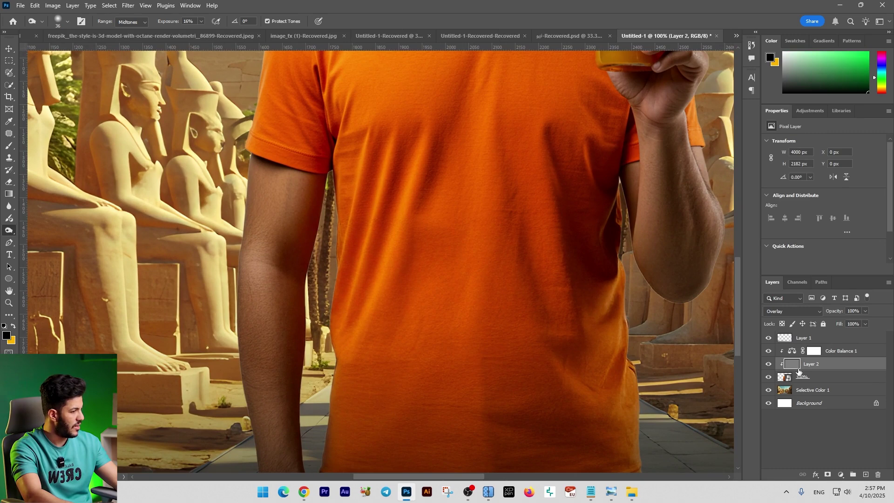
right_click(13, 228)
left_click(35, 240)
key("bracketleft")
key("bracketleft")
key("bracketleft")
left_click_drag(365, 326, 388, 269)
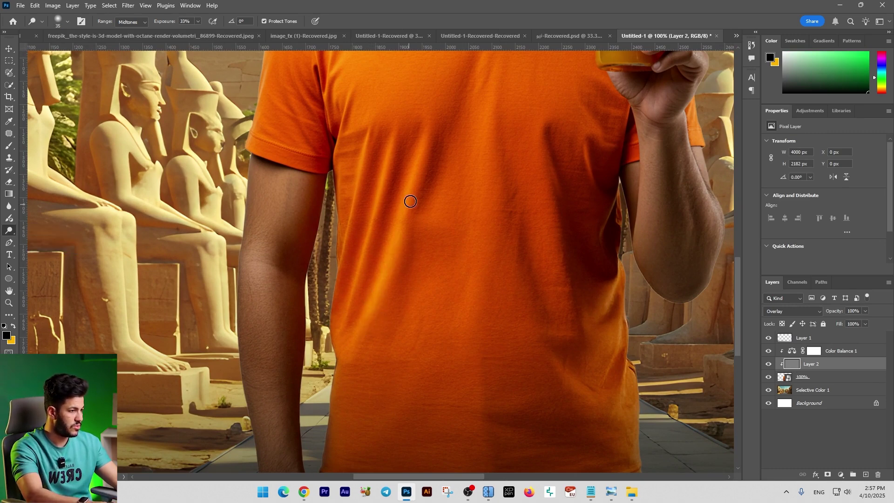
Dodge the shirt's upper folds and chest, enlarging the brush to 83 px.
scroll(361, 351, "up", 3)
left_click_drag(336, 362, 239, 306)
mouse_move(380, 314)
left_mouse_down()
mouse_move(387, 108)
mouse_move(385, 119)
left_mouse_up()
right_click(386, 314)
left_click(462, 334)
mouse_move(372, 335)
left_mouse_down()
mouse_move(392, 115)
mouse_move(393, 287)
left_mouse_up()
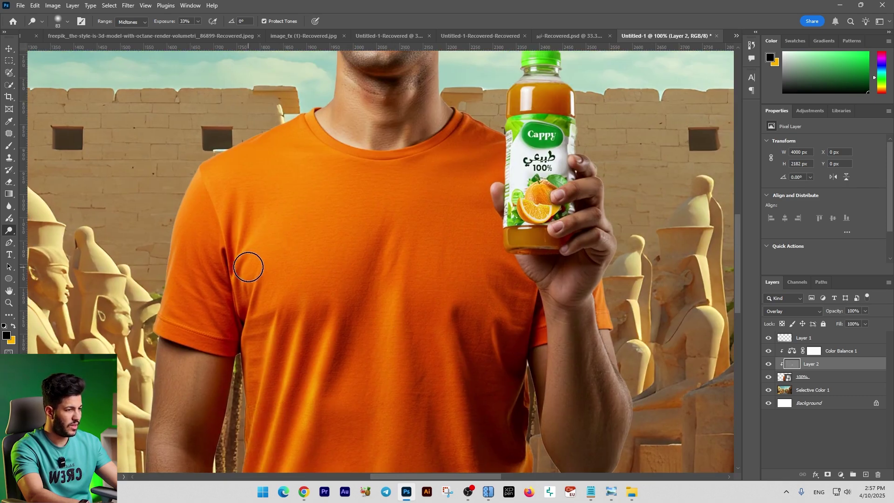
Try to dodge a narrow highlight on the shirt beside the right sleeve's seam with a smaller brush.
key("bracketleft")
key("bracketleft")
key("bracketleft")
key("bracketleft")
key("bracketleft")
key("bracketleft")
left_click_drag(239, 244, 241, 172)
key("ctrl+z")
mouse_move(241, 258)
left_mouse_down()
mouse_move(271, 205)
mouse_move(241, 202)
left_mouse_up()
key("ctrl+z")
key("ctrl+z")
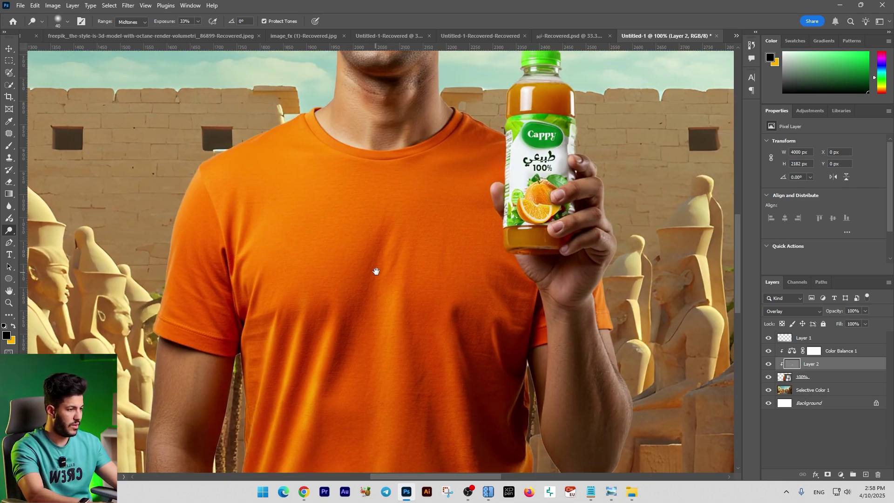
Examine the dodging on the shirt and raised forearm, and compare the man with and without the gray Overlay layer.
left_click_drag(384, 222, 334, 76)
mouse_move(340, 169)
left_mouse_down()
mouse_move(339, 98)
mouse_move(308, 208)
left_mouse_up()
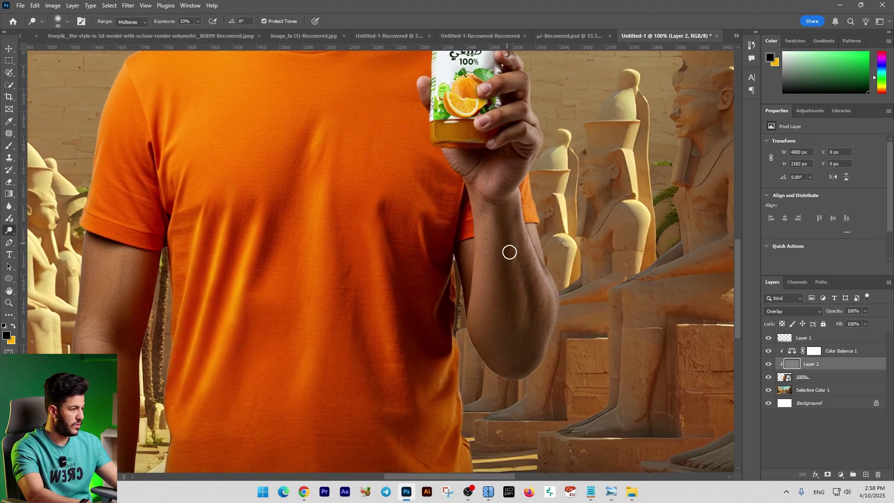
left_click_drag(549, 303, 511, 202)
left_click_drag(509, 263, 561, 213)
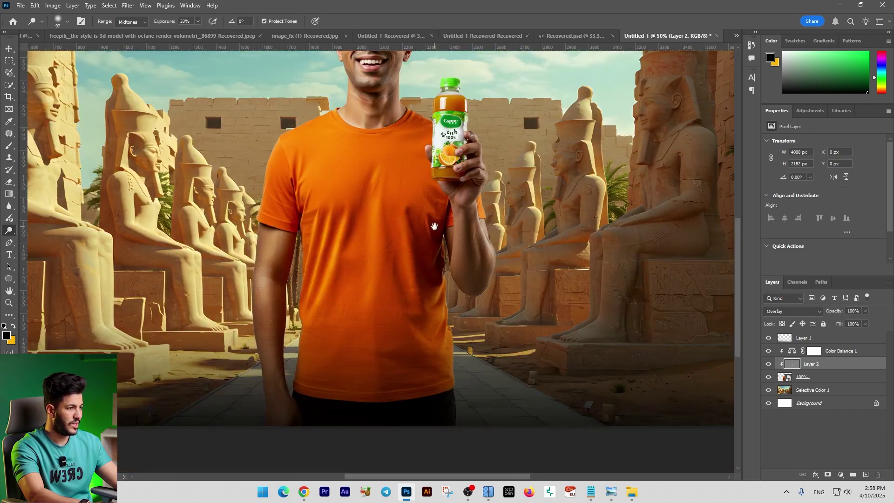
left_click_drag(435, 226, 433, 289)
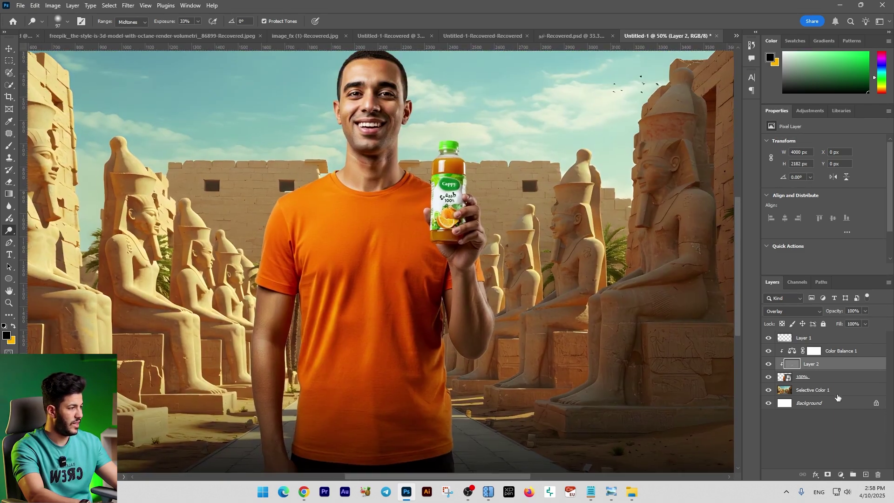
left_click(768, 363)
left_click(768, 363)
key("ctrl+minus")
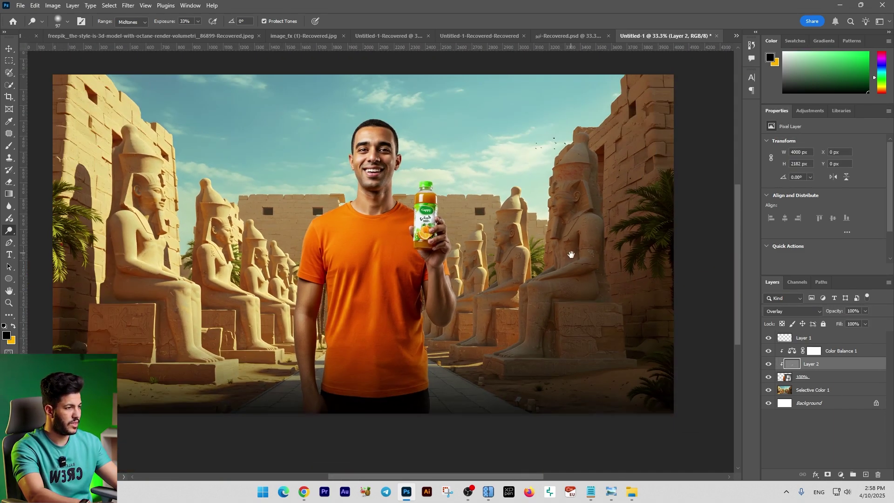
left_click_drag(571, 253, 579, 270)
left_click_drag(476, 178, 490, 164)
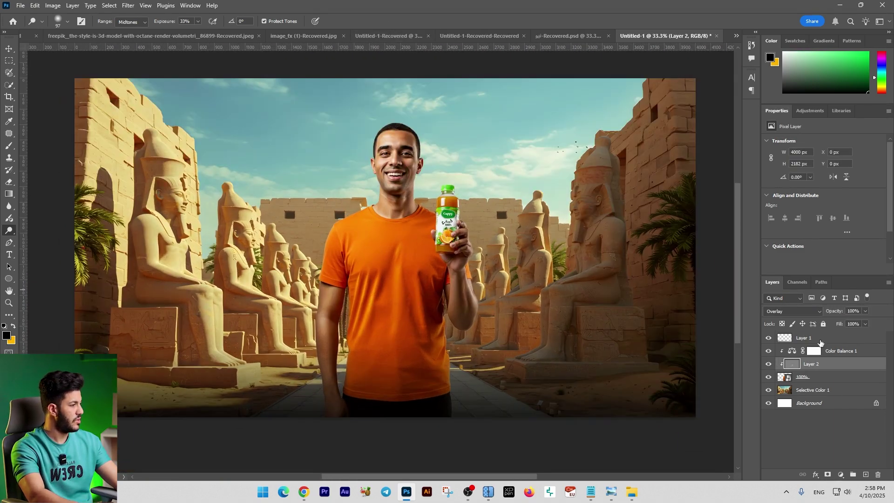
Add a Color Balance adjustment above all layers, shifting midtones toward red and magenta and setting shadows to +1 red, +2 green and +6 blue.
left_click(819, 338)
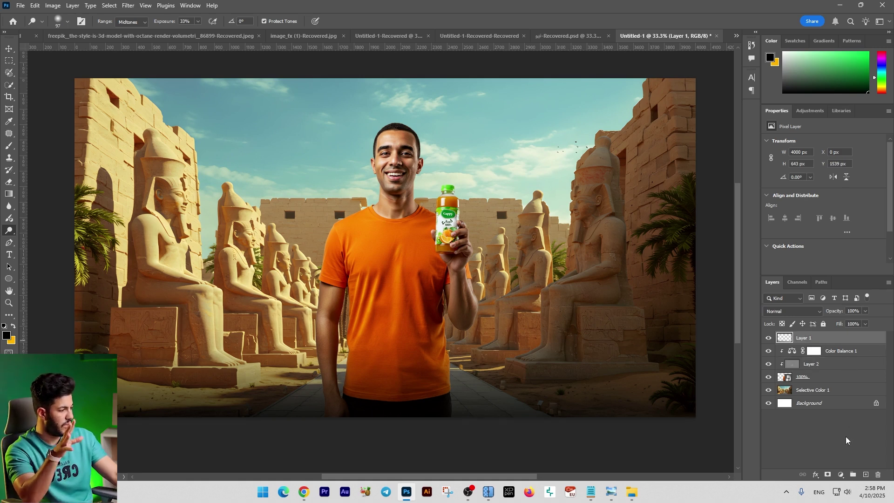
left_click(842, 473)
left_click(837, 389)
left_click_drag(811, 163, 814, 177)
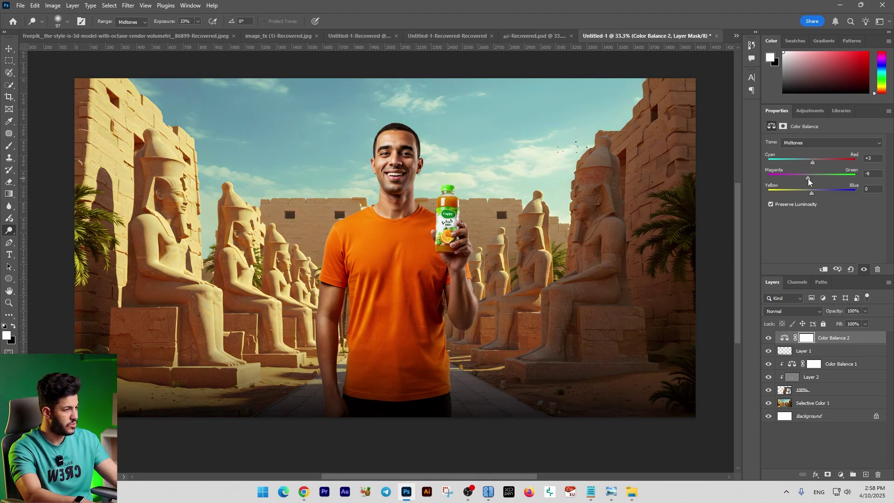
key("ctrl+minus")
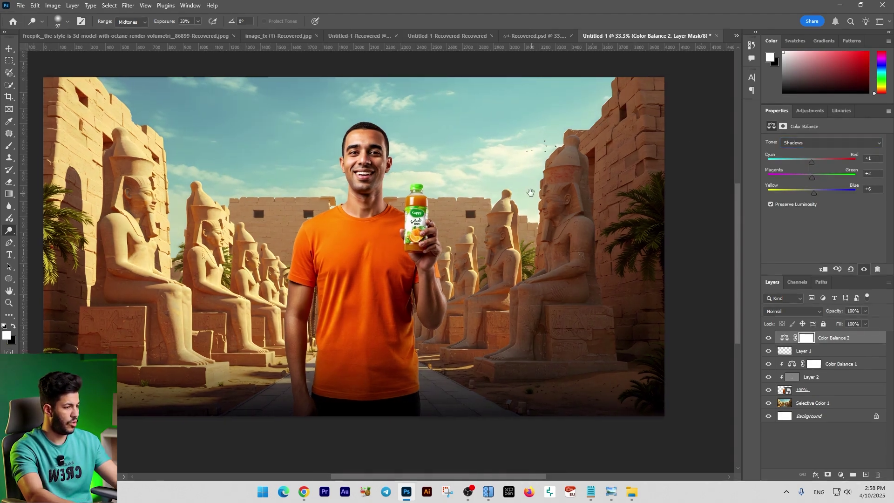
left_click_drag(531, 192, 573, 191)
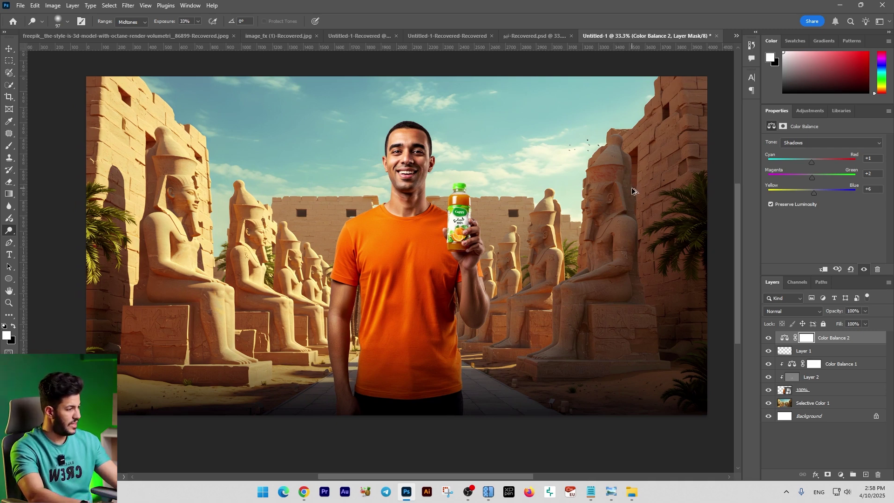
Stamp all visible layers onto a new top layer and grade it in Camera Raw, with Blue Primary hue +6 and saturation -12.
key("ctrl+shift+alt+e")
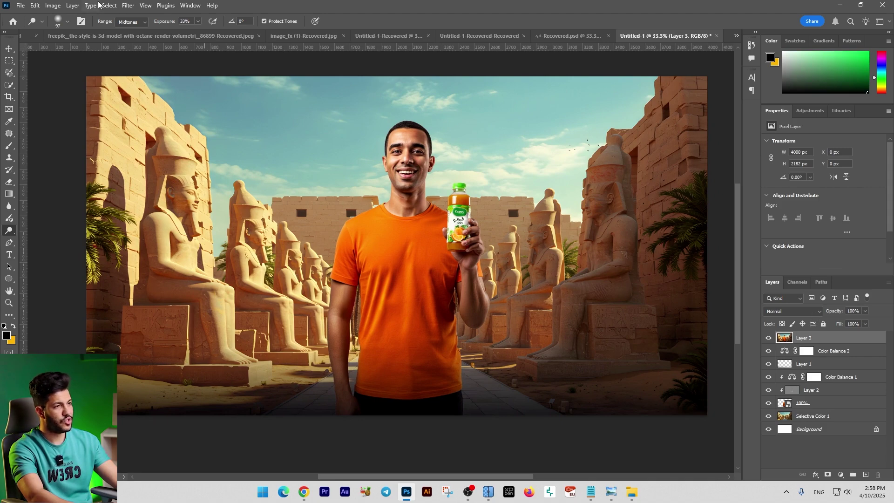
left_click(128, 5)
left_click(177, 76)
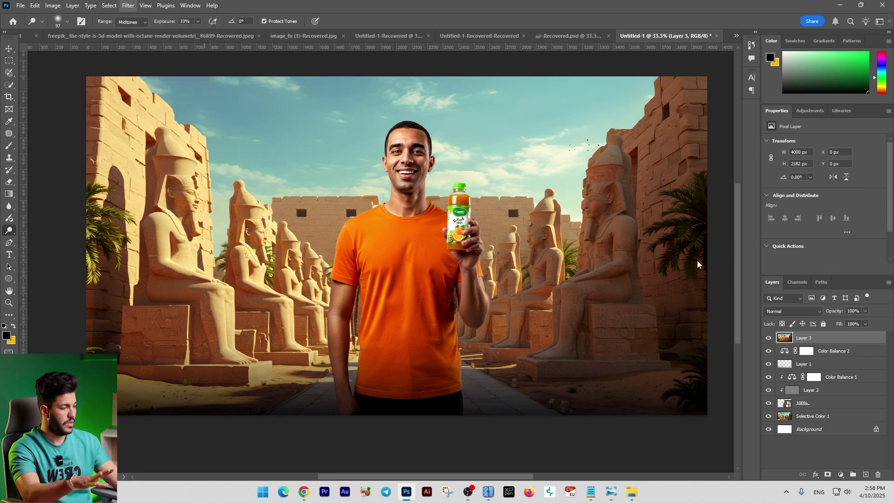
left_click_drag(742, 170, 737, 225)
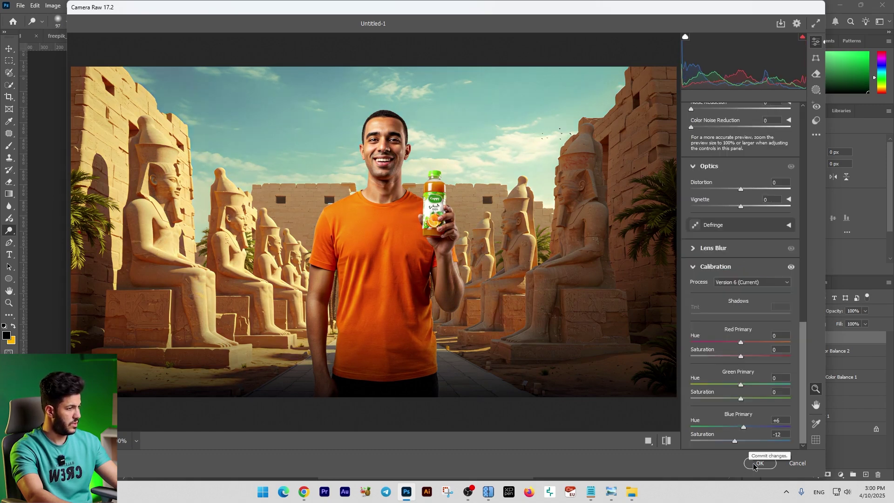
left_click(758, 464)
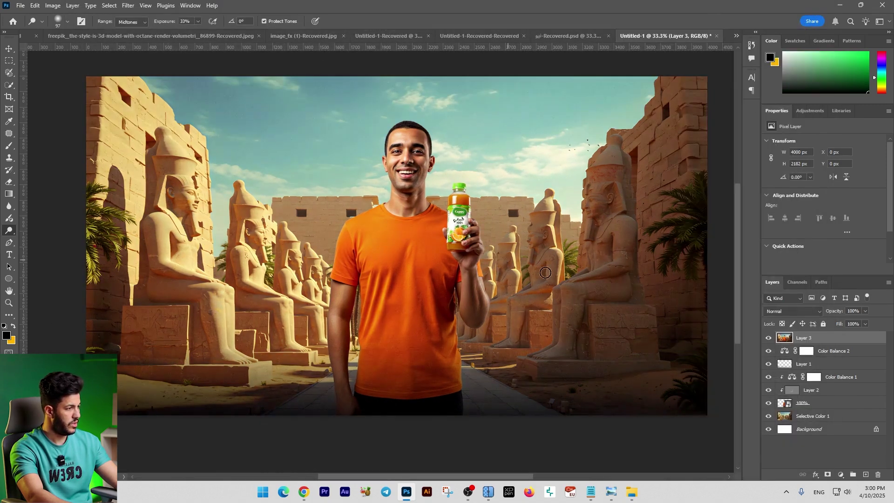
Compare the composite with and without the Camera Raw grading and inspect the result up close.
left_click(768, 338)
left_click(768, 339)
left_click(768, 340)
left_click(768, 339)
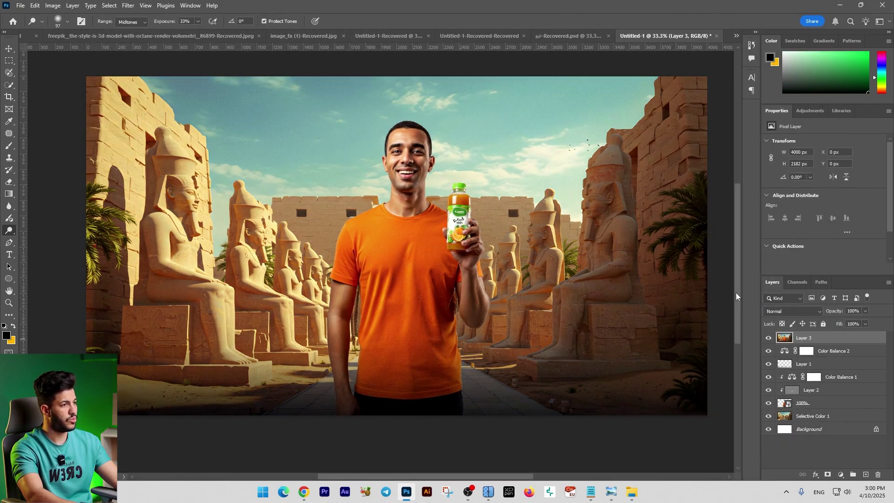
key("ctrl+plus")
key("ctrl+minus")
left_click_drag(584, 258, 537, 288)
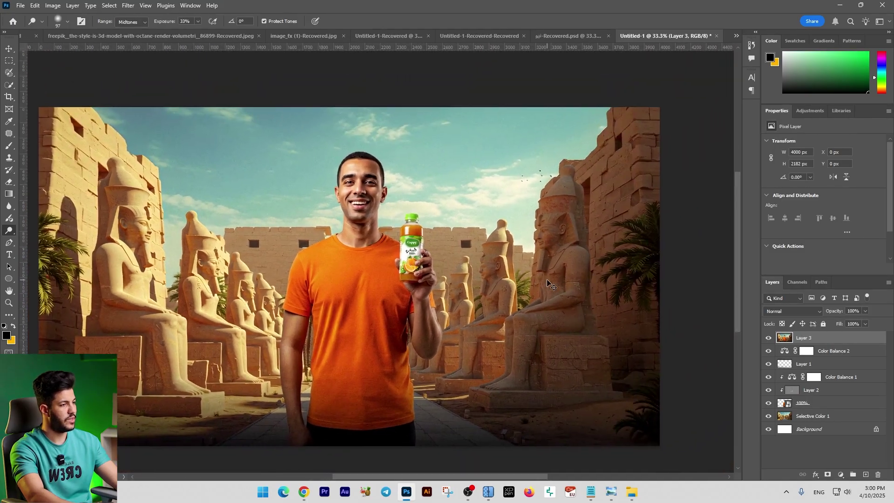
key("ctrl+plus")
key("ctrl+plus")
left_click_drag(414, 232, 553, 292)
scroll(487, 169, "down", 2)
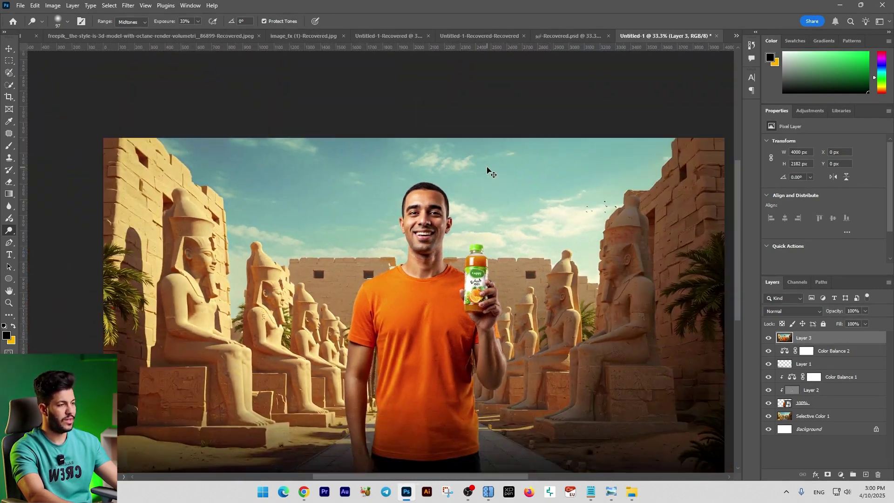
Add the Arabic slogan group in front of the statues beside the man and nudge it slightly up and right.
left_click_drag(471, 172, 461, 153)
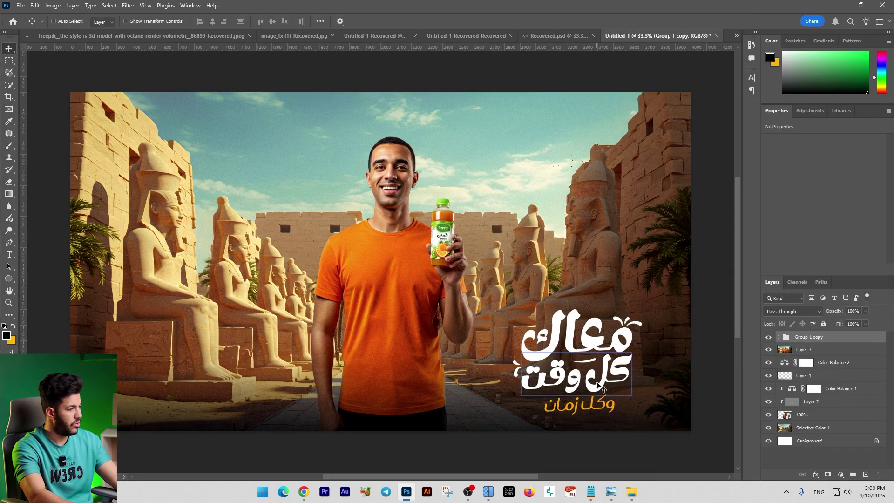
left_click_drag(606, 392, 611, 376)
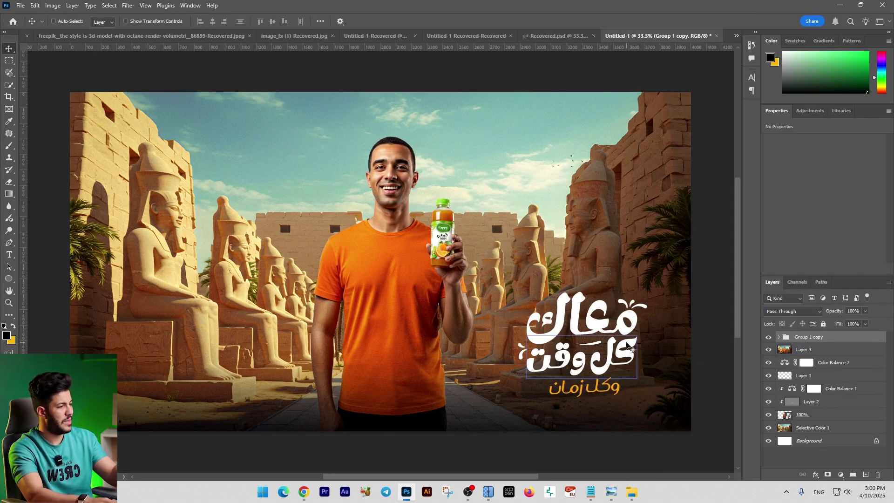
Move individual text and vector layers of the slogan to examine how it is built, undoing each move.
key("t")
left_click(562, 320)
left_click(8, 48)
left_click_drag(623, 340, 554, 307)
key("ctrl+z")
right_click(611, 362)
left_click(626, 375)
left_click_drag(627, 374, 673, 414)
key("ctrl+z")
right_click(611, 390)
left_click(632, 404)
key("ctrl+z")
right_click(645, 306)
left_click(657, 313)
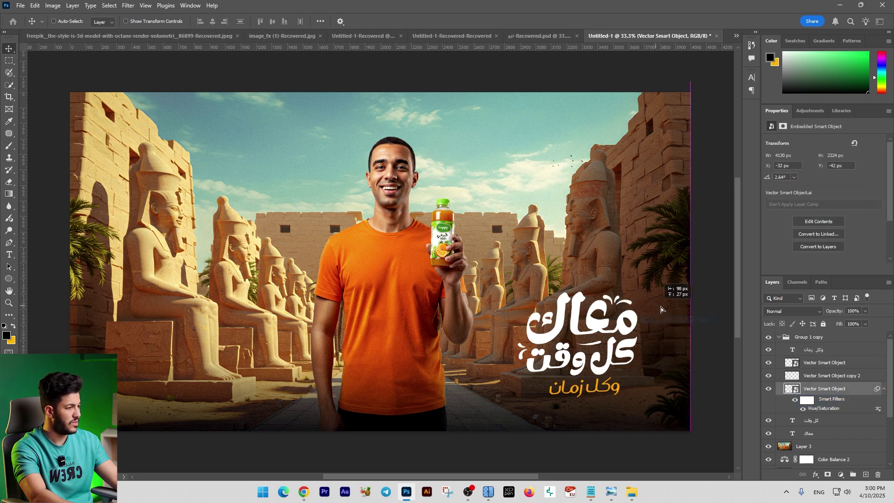
Switch to Chrome, search Freepik for "typographic" and open the motivational quotes vector set for lettering reference.
left_click(303, 492)
key("alt+shift")
type("freepik.com")
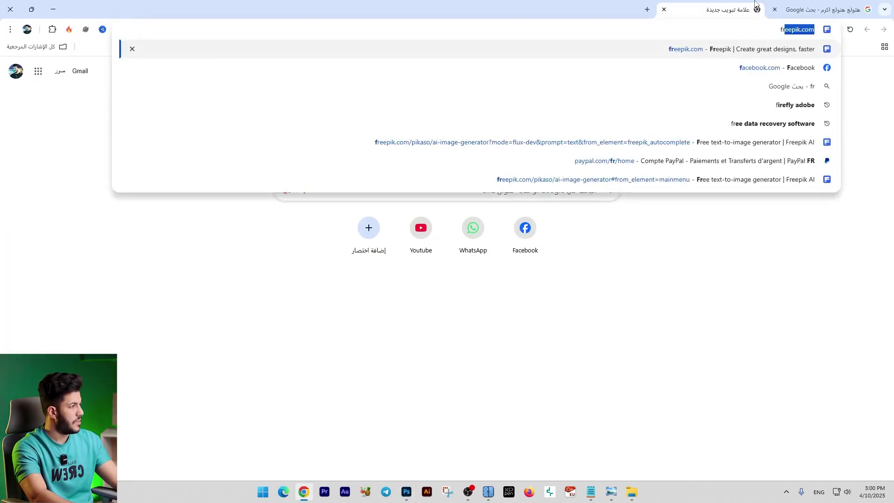
key("Return")
type("typographic")
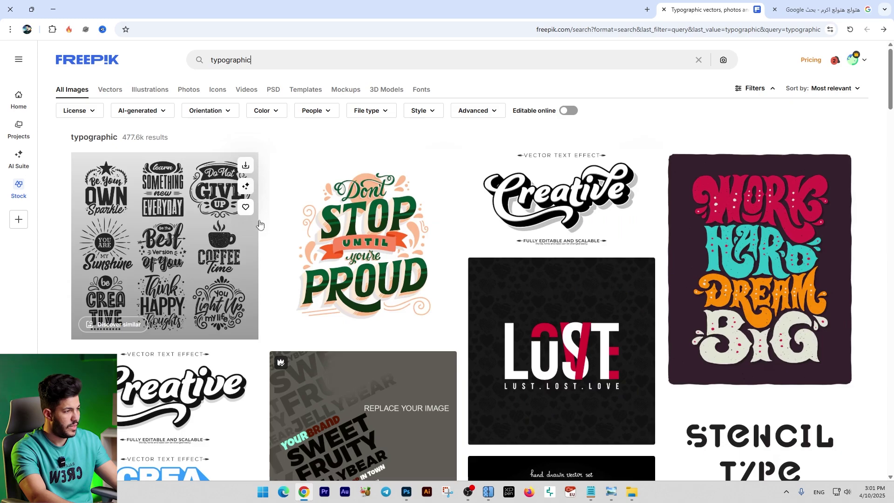
left_click(138, 306)
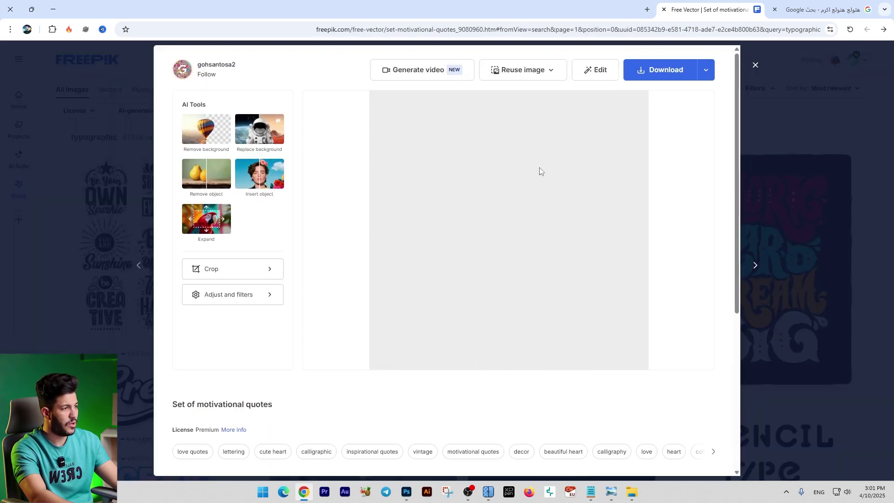
Switch back to Photoshop, select the whole slogan group and review the full composition with the interface panels hidden.
left_click(406, 492)
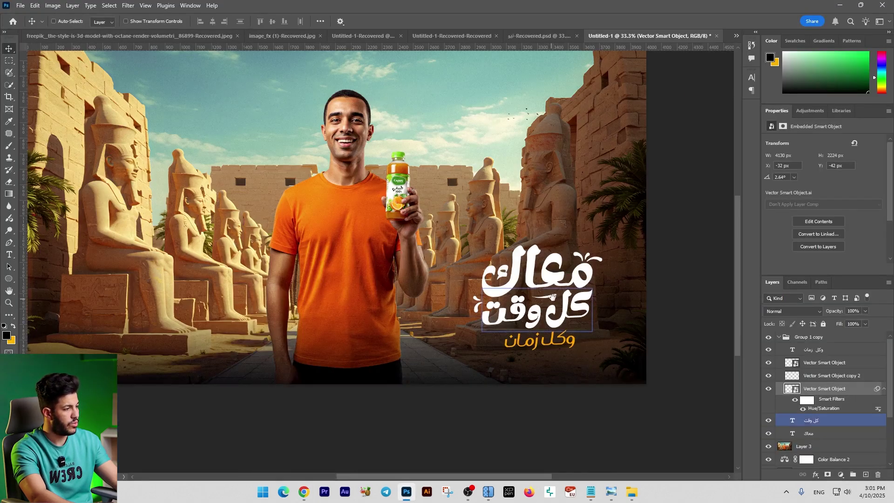
left_click_drag(552, 297, 589, 296)
right_click(586, 277)
left_click(599, 286)
key("Tab")
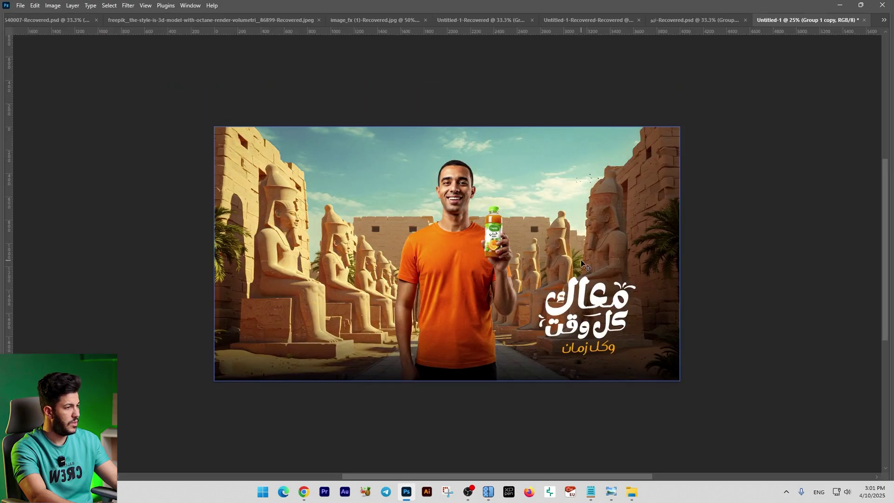
mouse_move(892, 212)
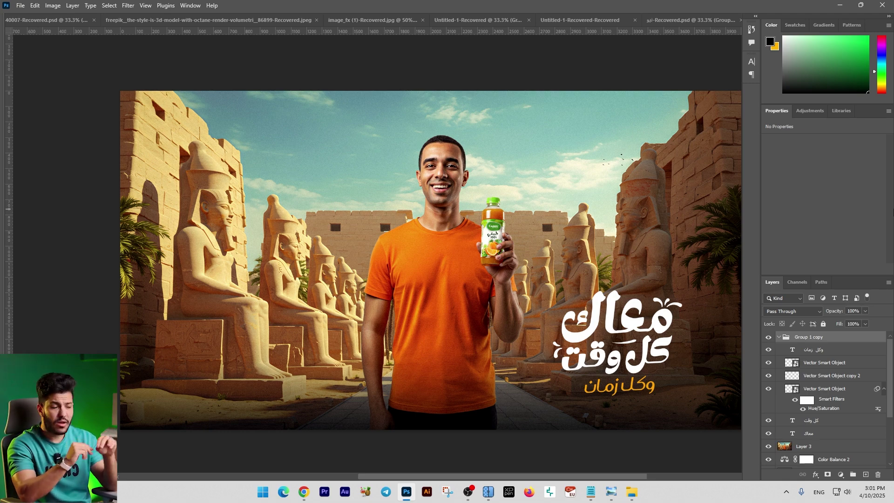
key("Tab")
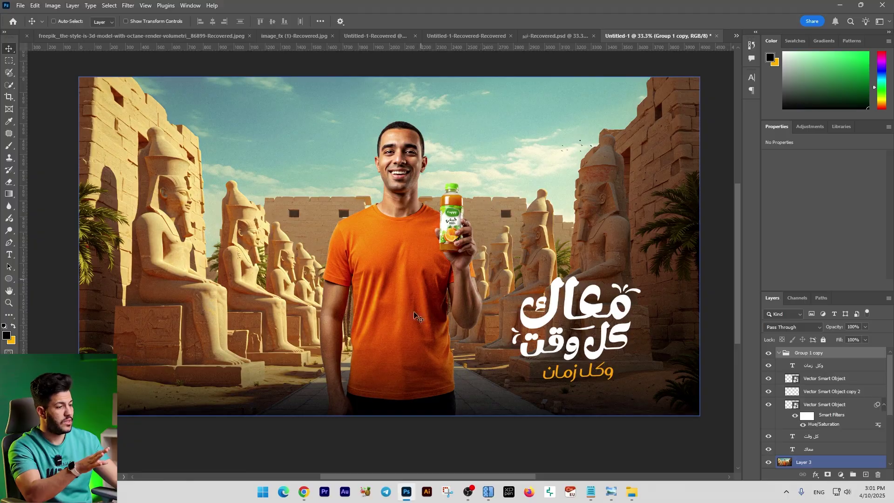
Switch to Chrome to examine the slogan lettering in the WE advertisement among the image results, and return to Photoshop.
left_click(303, 492)
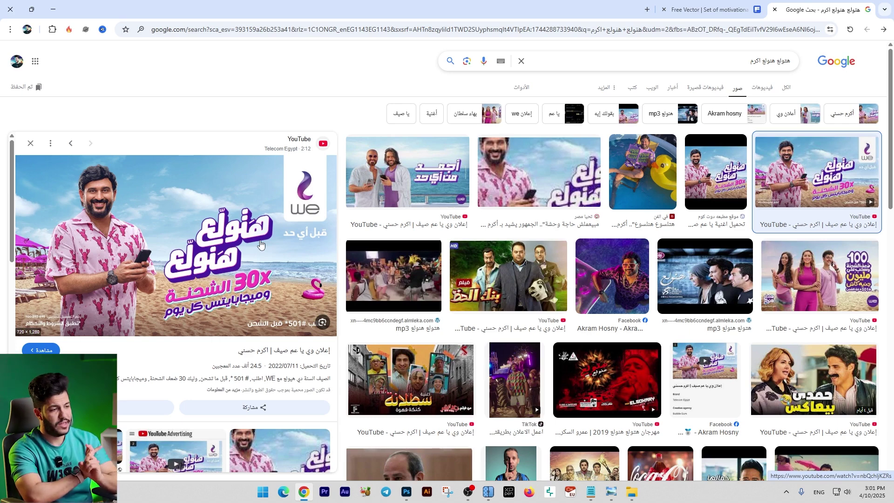
key("alt+Tab")
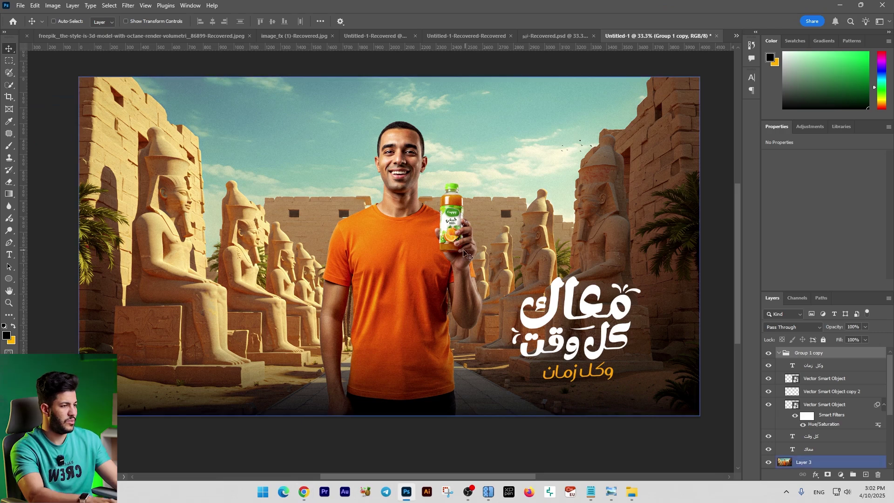